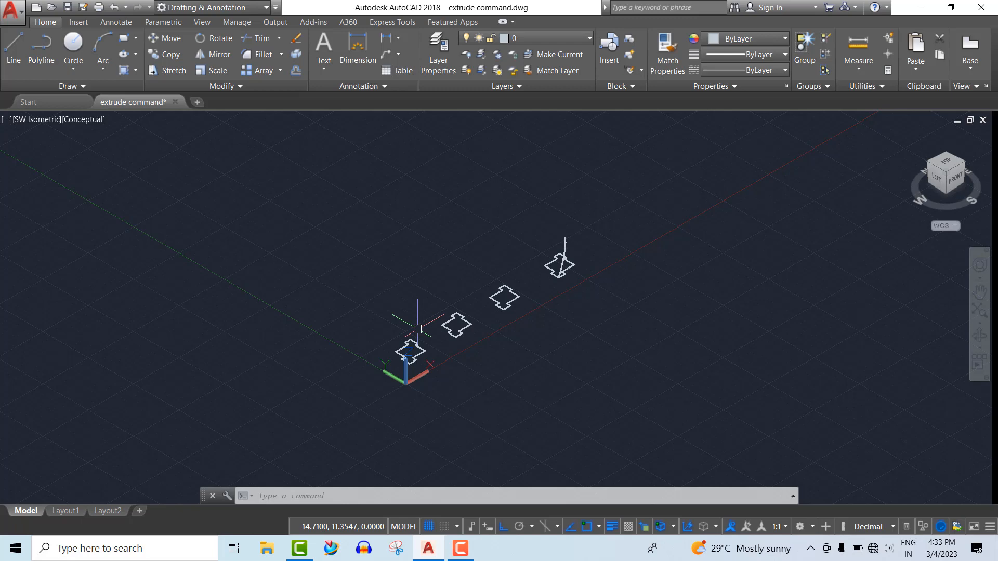
- Switch the workspace from Drafting & Annotation to 3D Basics
scroll(418, 335, "up", 3)
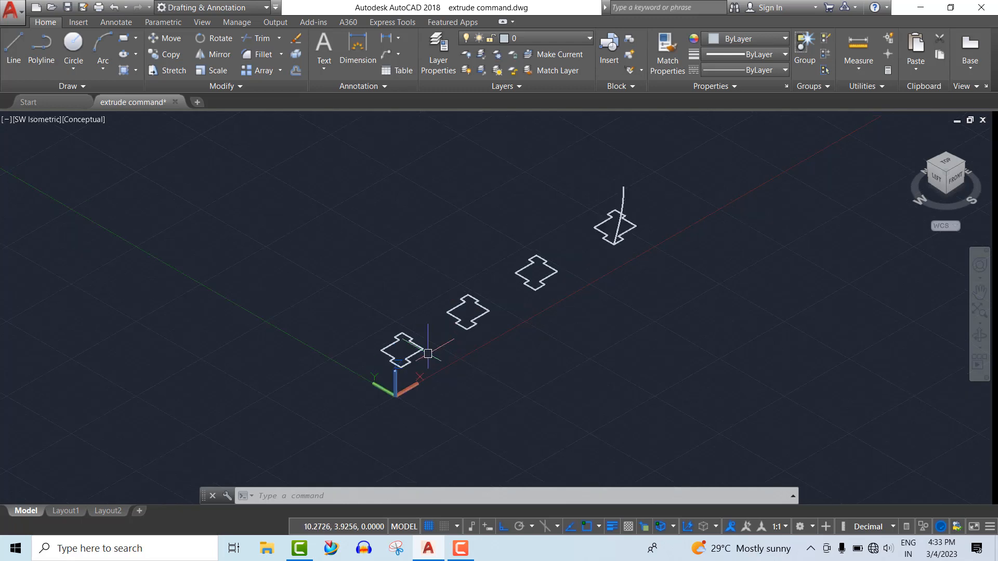
scroll(417, 343, "up", 2)
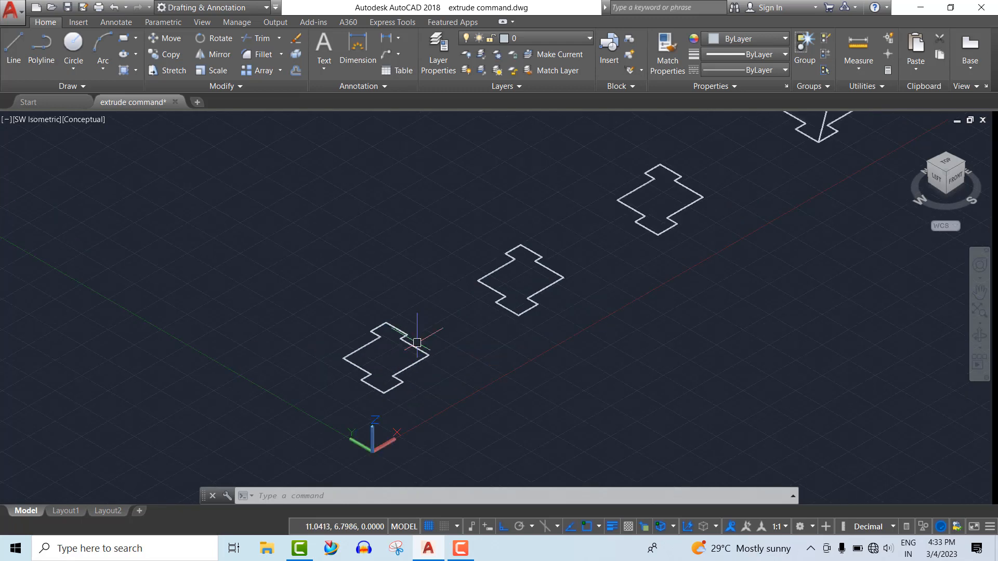
scroll(417, 342, "down", 2)
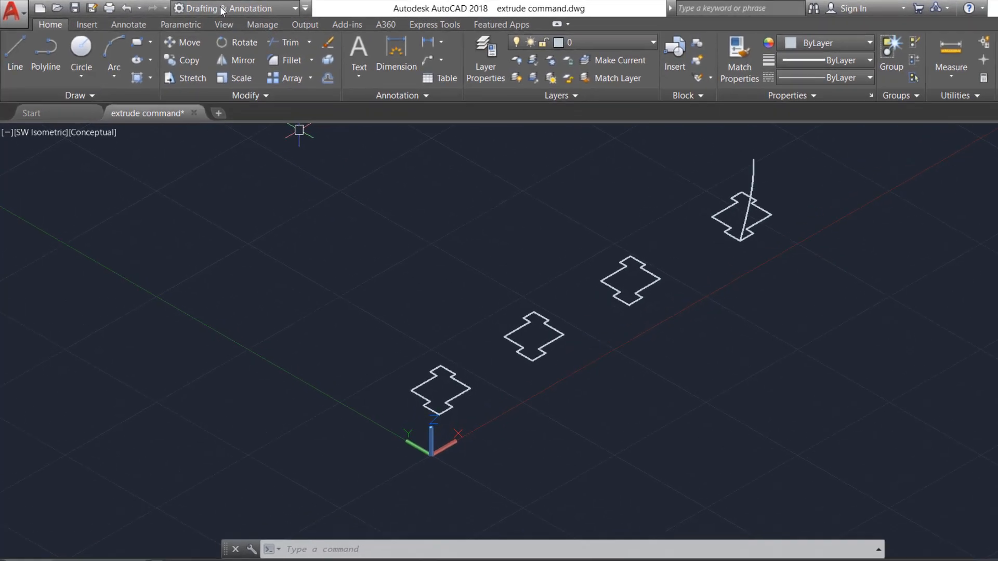
left_click(376, 9)
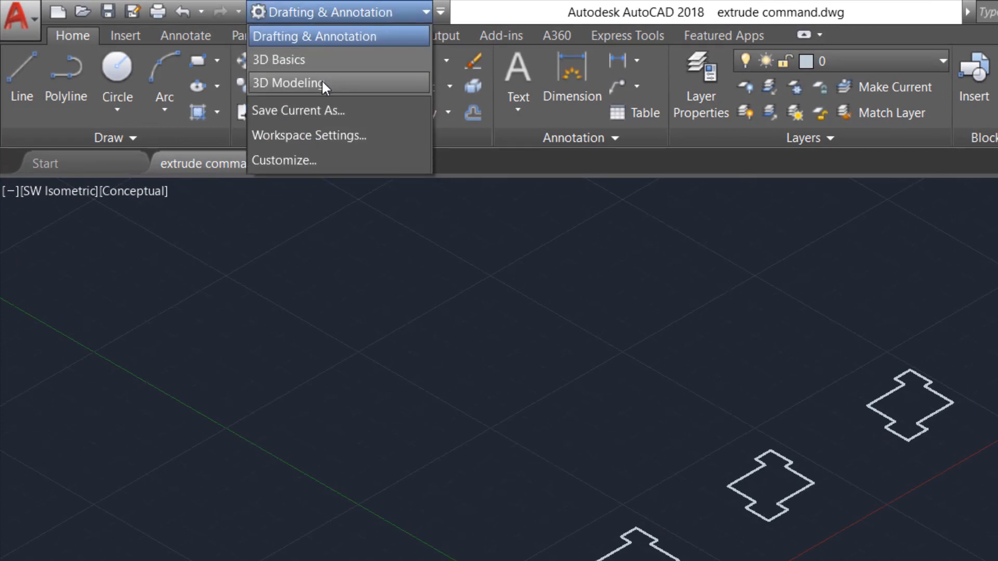
left_click(320, 64)
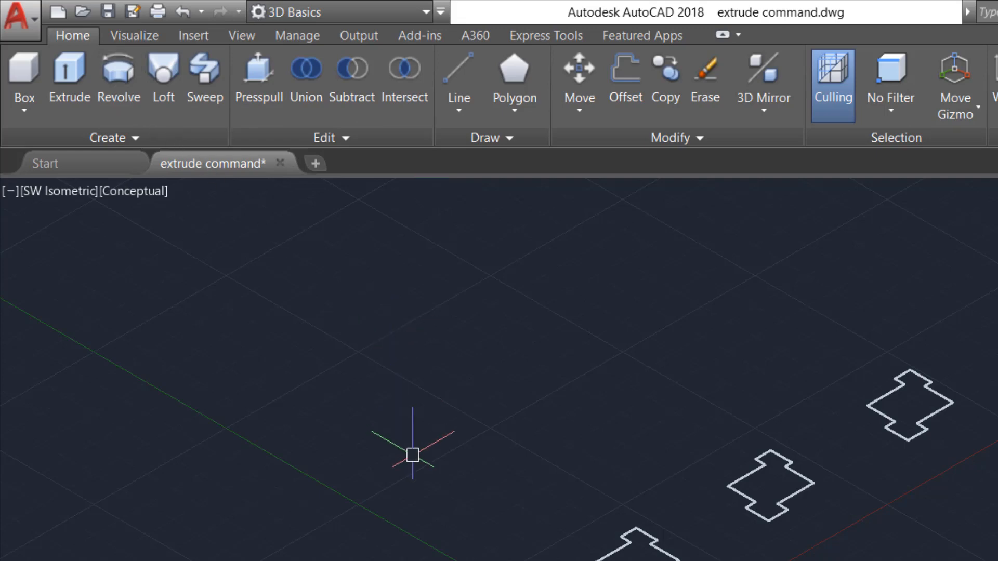
scroll(413, 455, "down", 2)
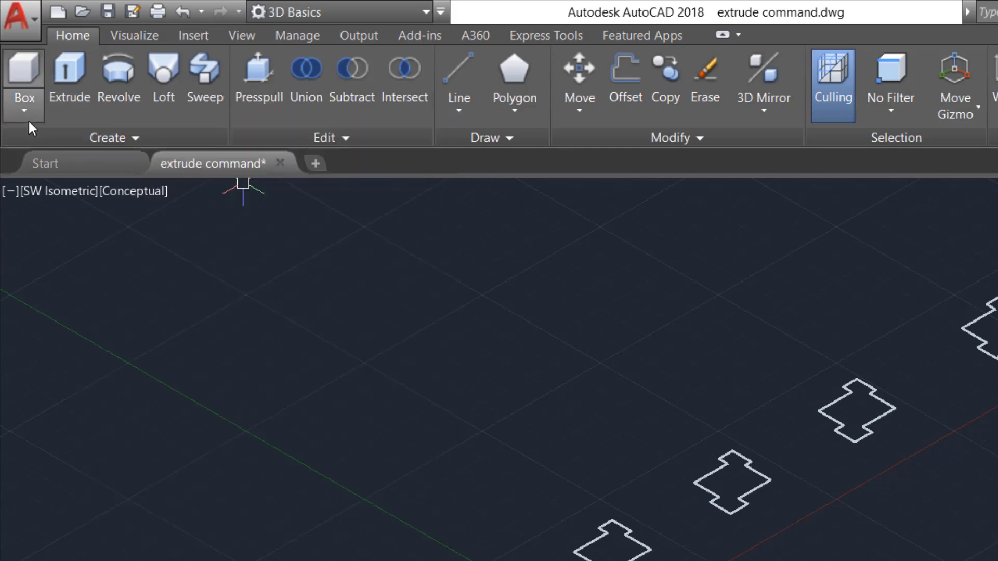
left_click(24, 111)
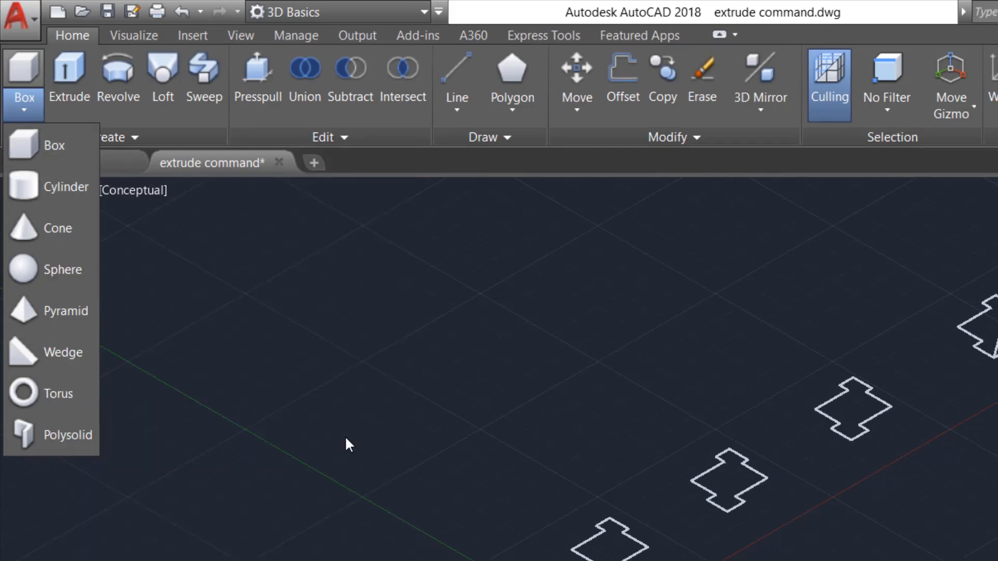
left_click(437, 435)
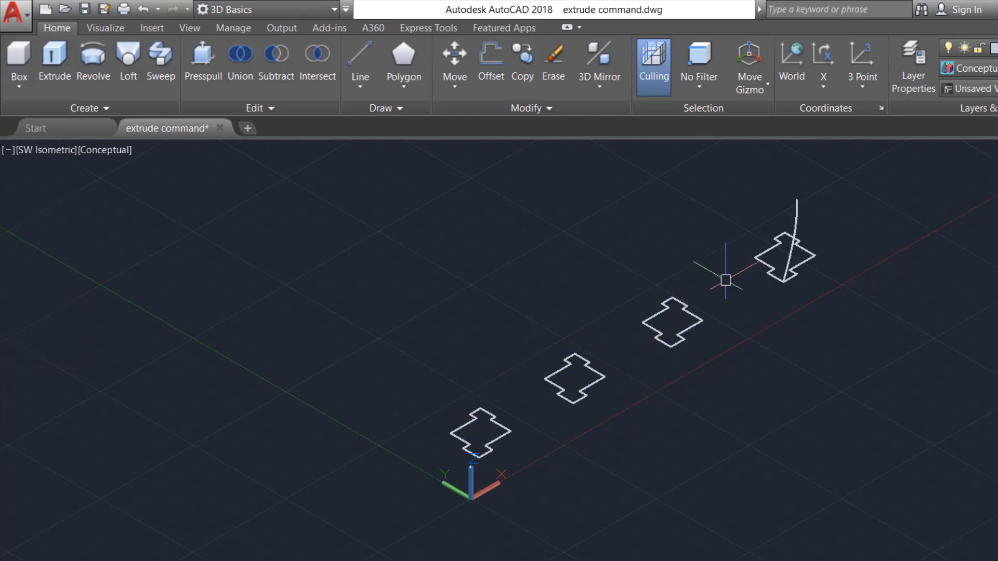
scroll(684, 481, "down", 2)
scroll(670, 410, "up", 1)
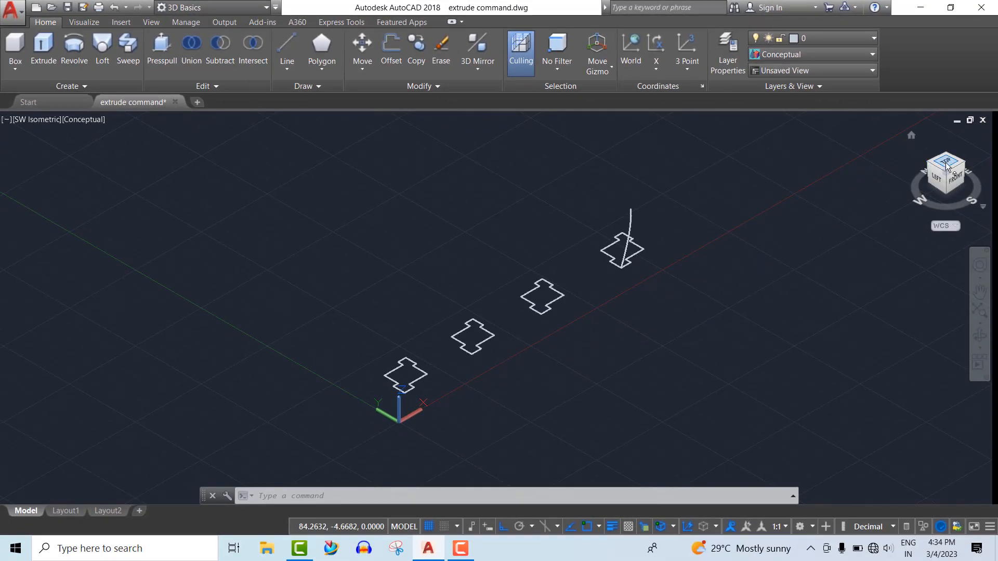
- Look at the row of profiles in the top view with north upward, and return to the SW isometric view
left_click(947, 165)
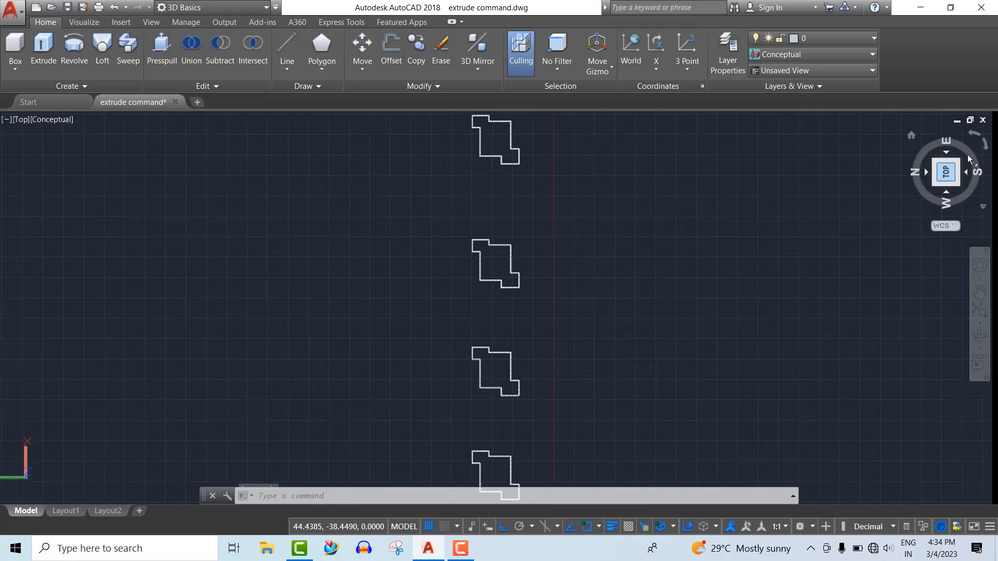
left_click(985, 148)
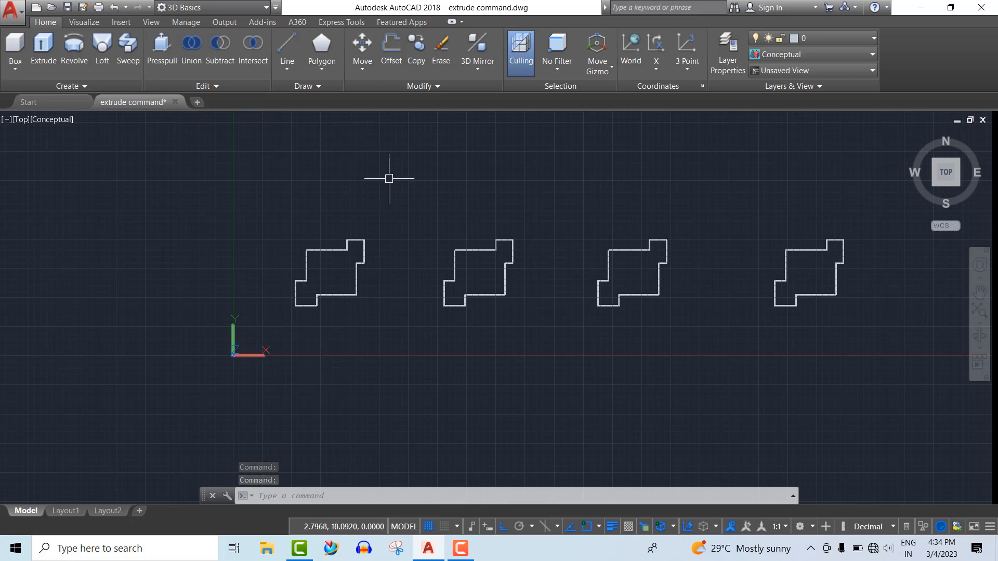
left_click(933, 185)
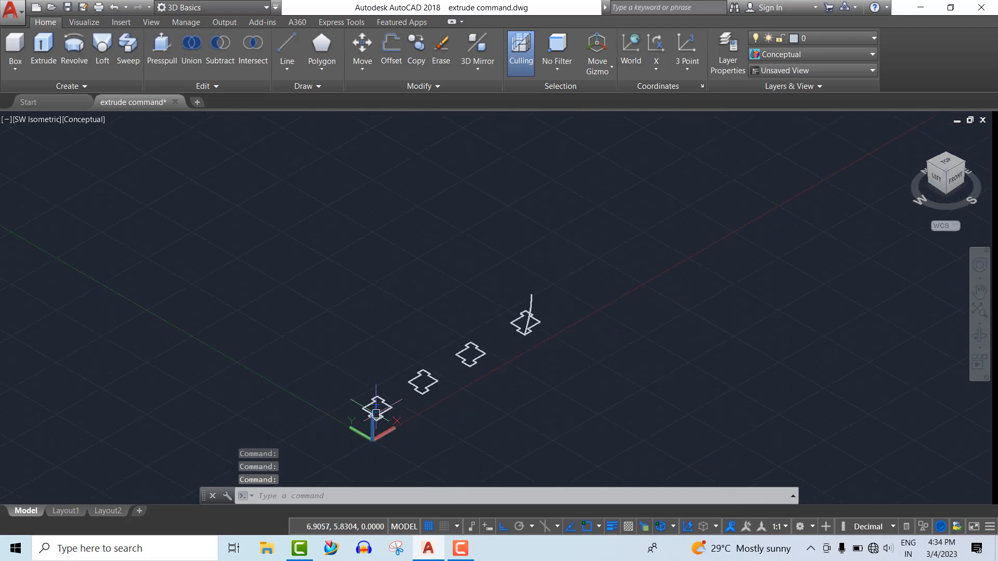
- Extrude all the separate lines of the stepped profile nearest the origin to a height of 10
scroll(376, 414, "up", 3)
scroll(379, 371, "up", 2)
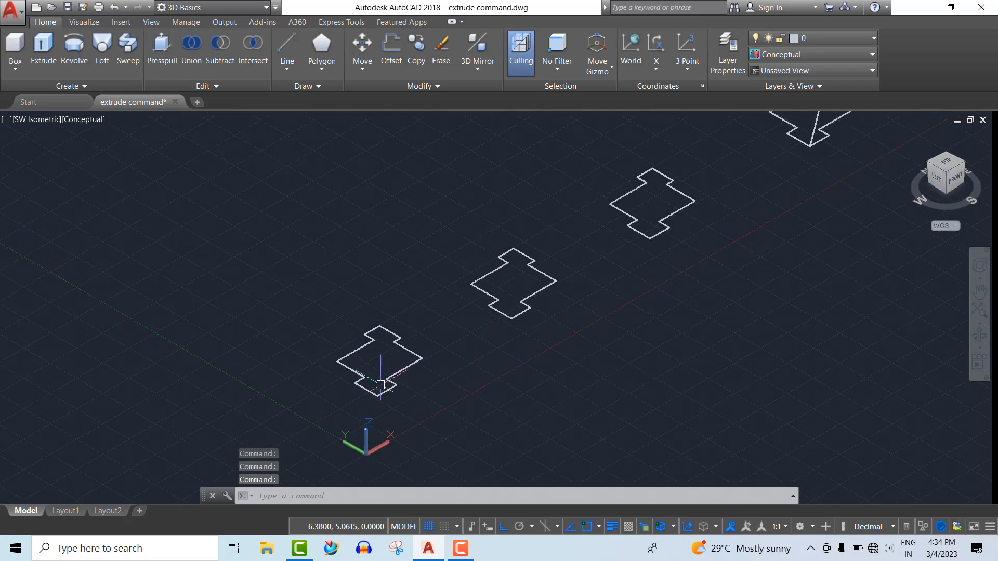
scroll(364, 357, "up", 2)
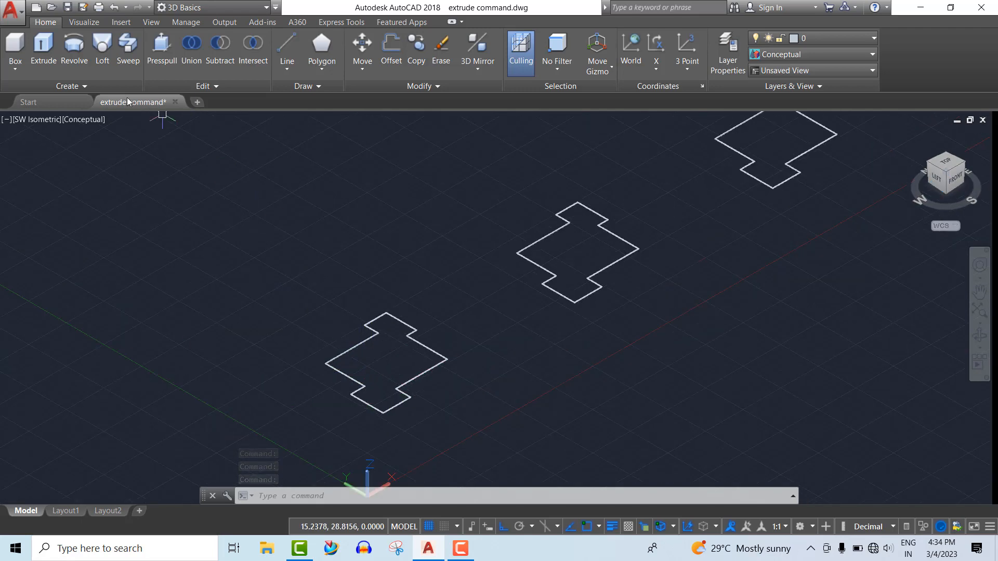
left_click(45, 49)
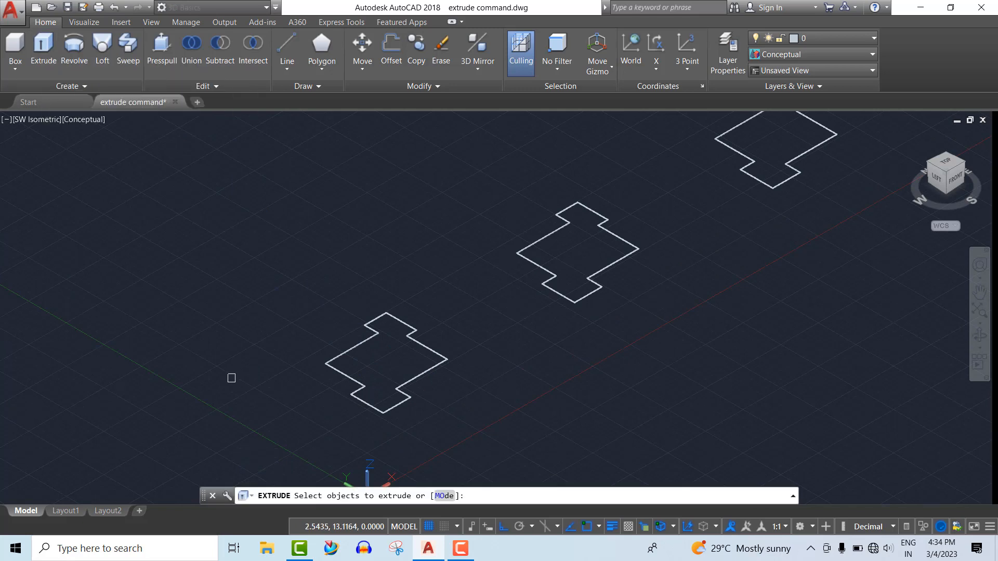
left_click(294, 294)
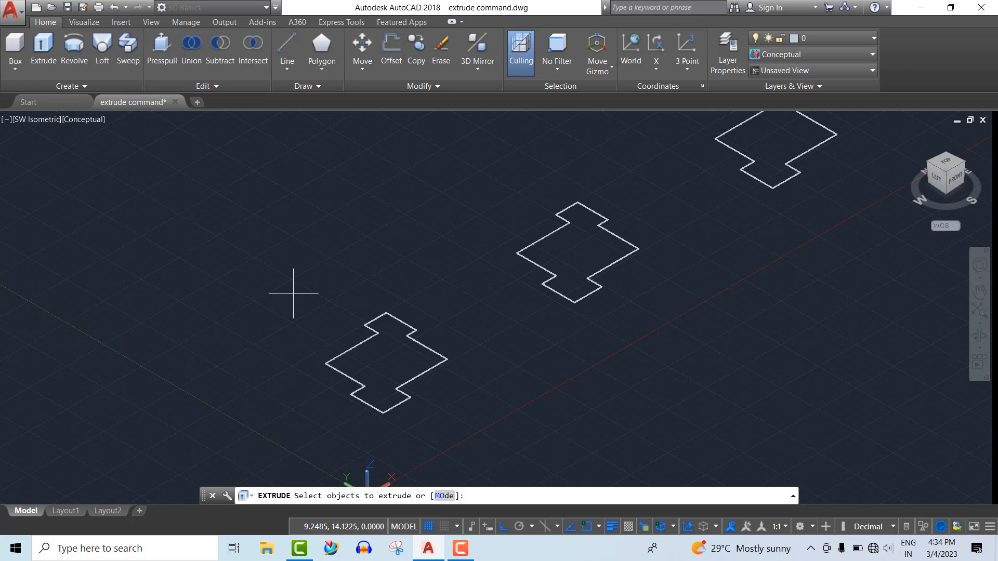
left_click(449, 422)
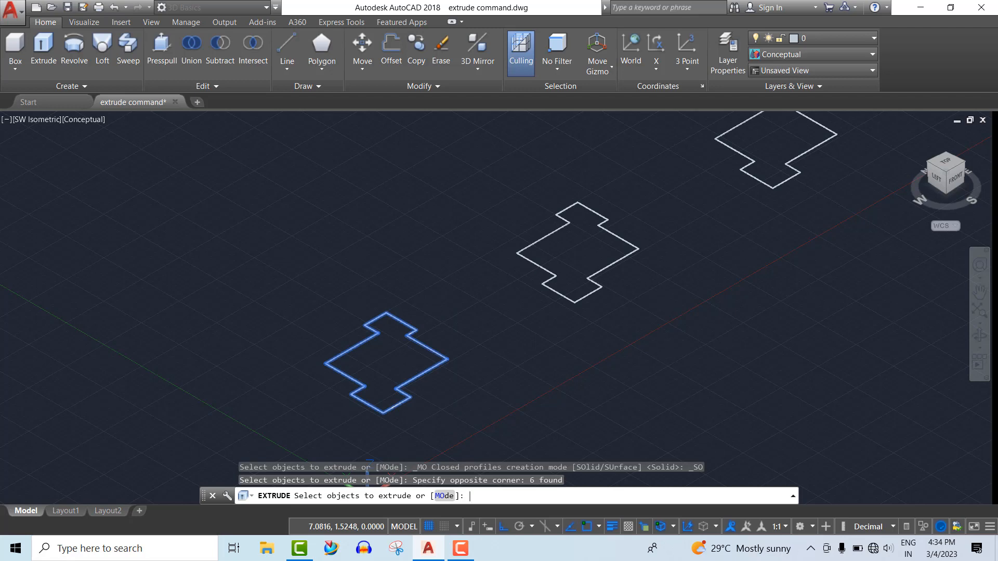
key("Return")
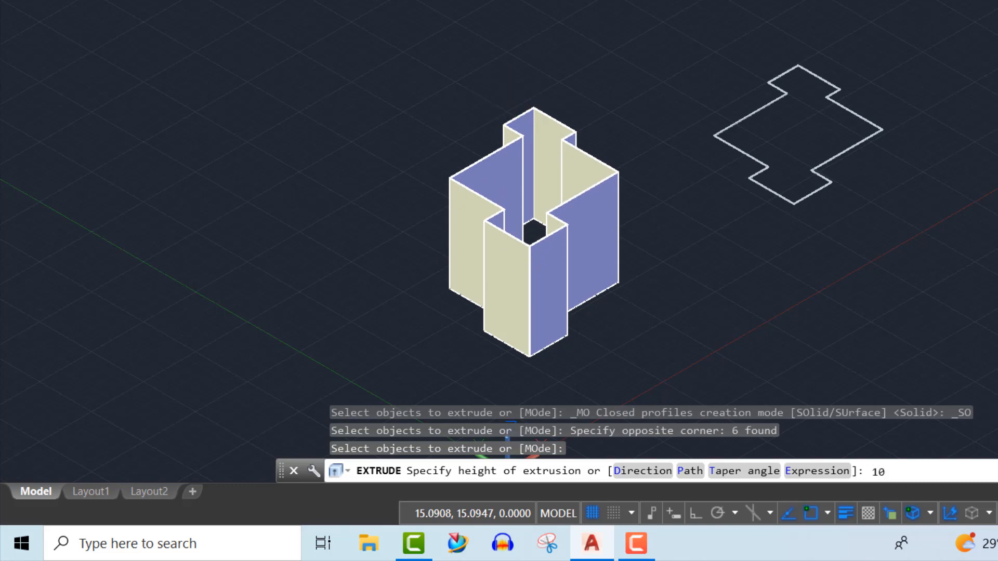
key("Return")
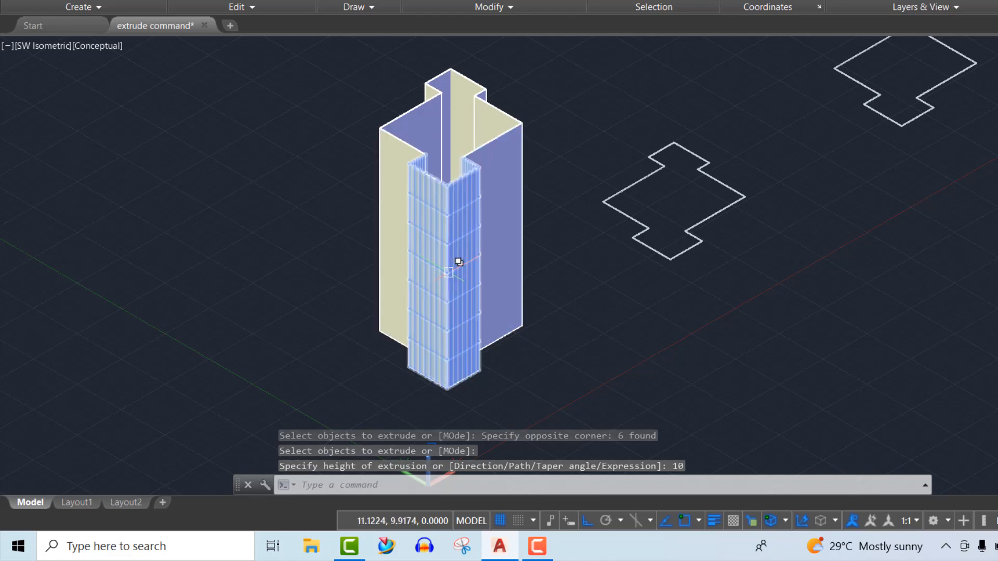
- Orbit around the extruded first profile to examine its walls and interior from a more frontal angle
scroll(448, 143, "up", 2)
scroll(448, 139, "down", 3)
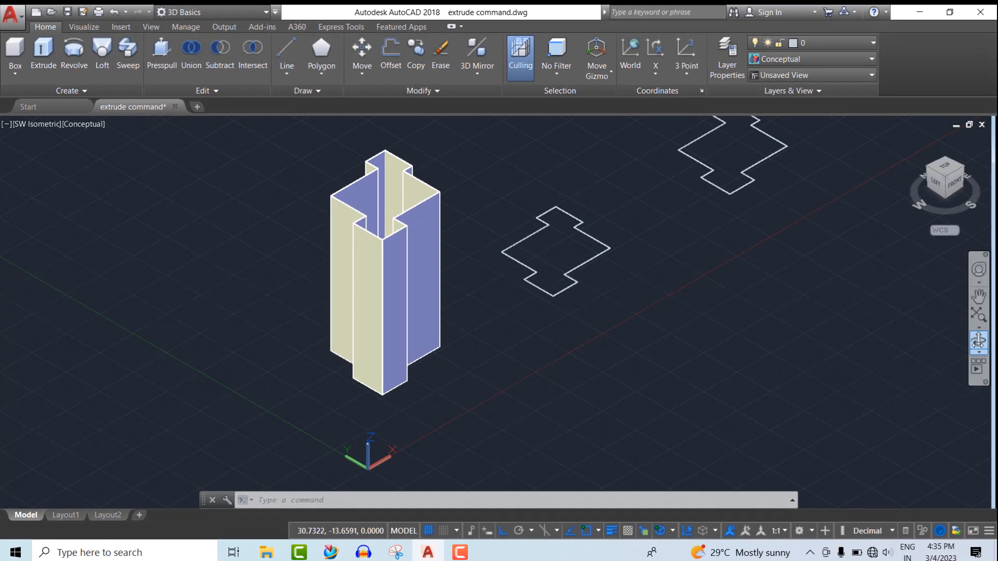
left_click(978, 340)
left_click_drag(690, 313, 594, 346)
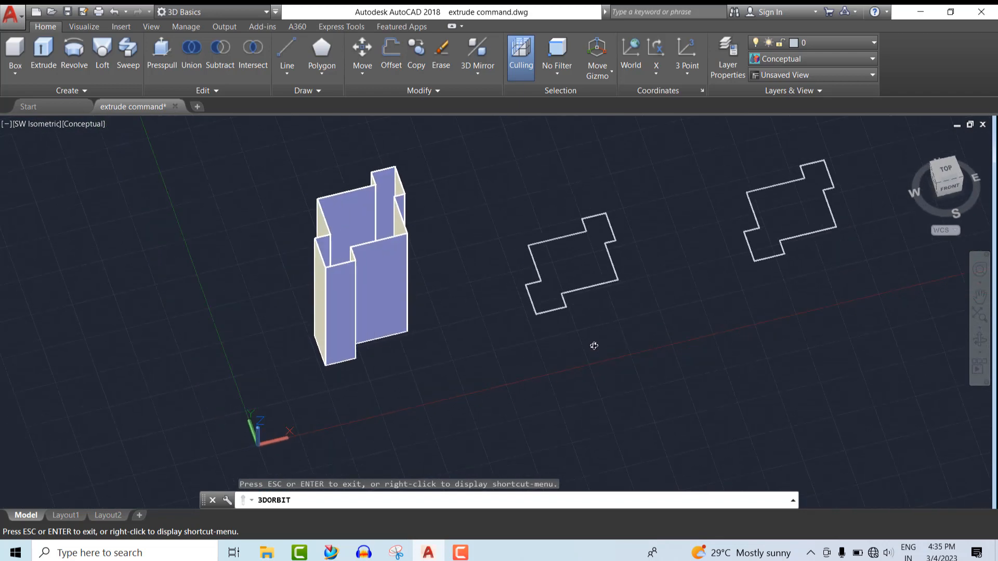
left_click_drag(591, 249, 527, 244)
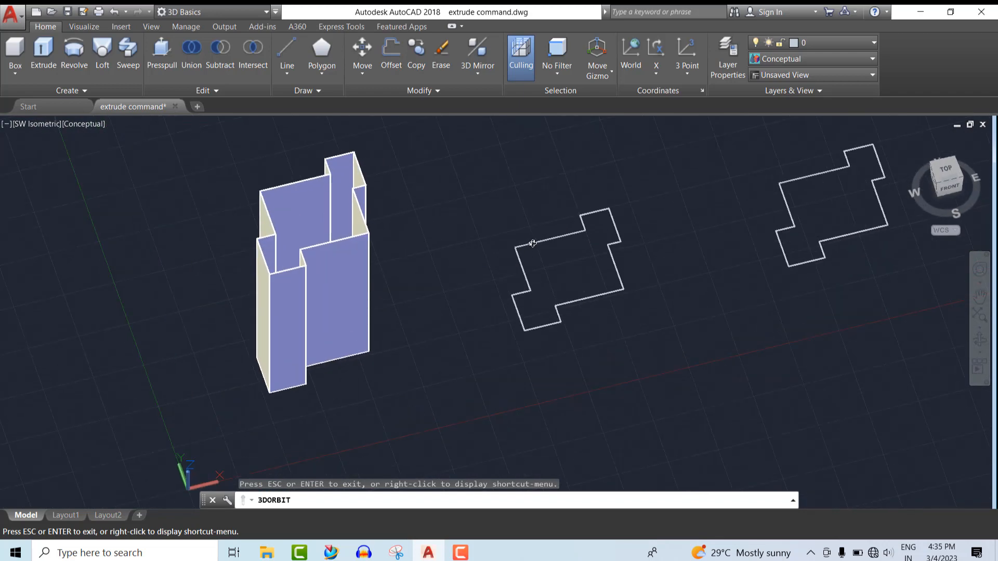
right_click(693, 318)
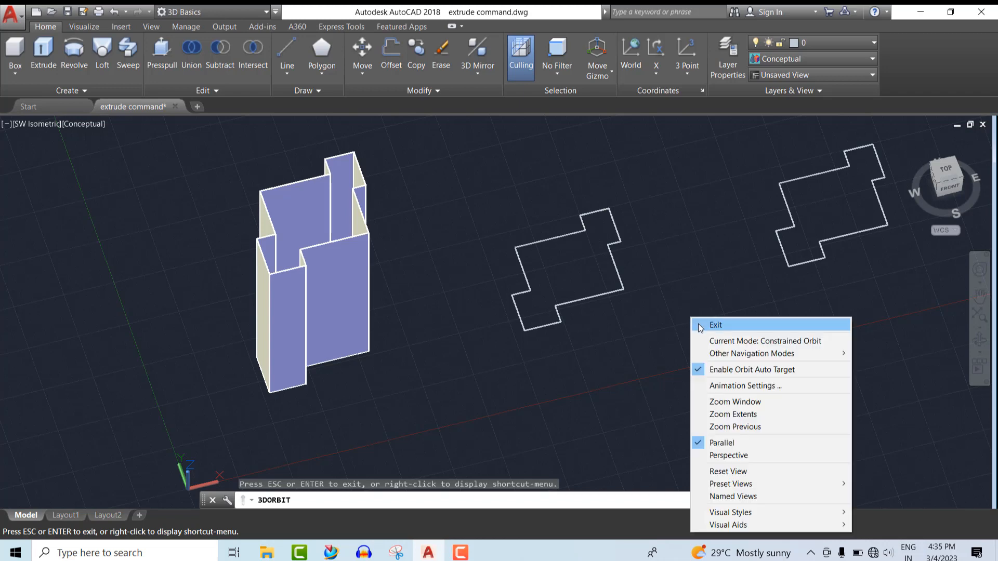
left_click(699, 323)
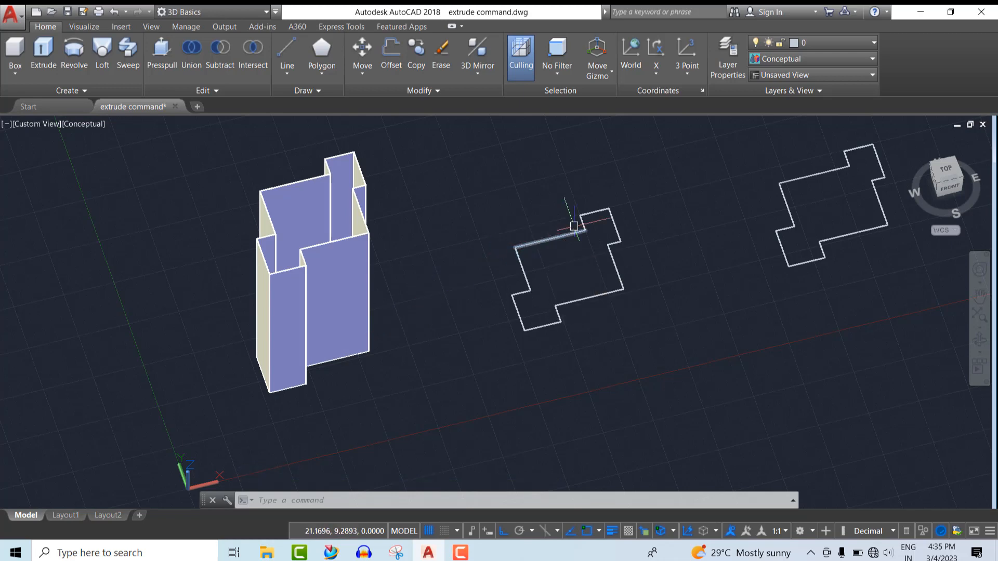
- Convert all the lines of the second profile from the origin into a region
scroll(574, 223, "up", 1)
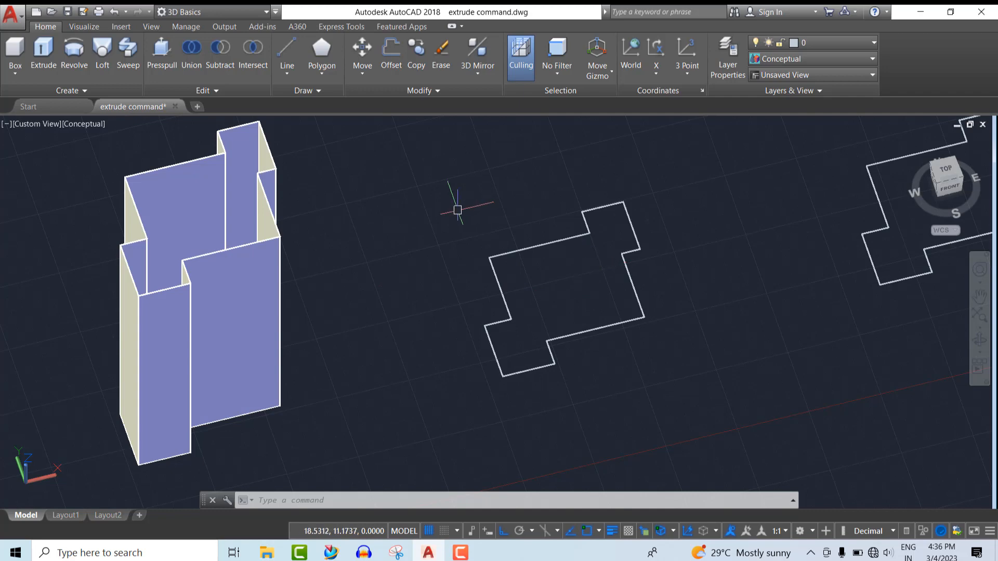
type("r")
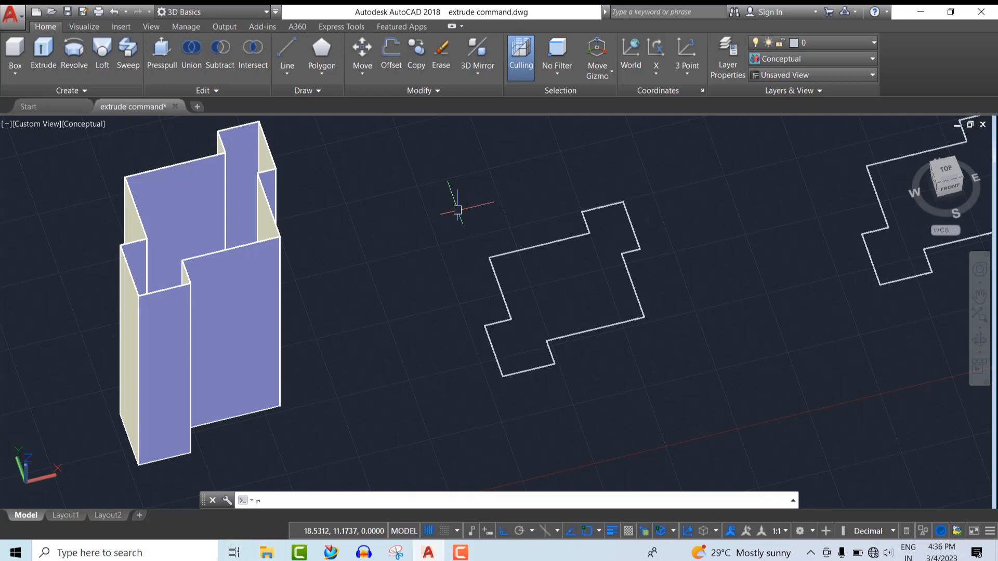
type("eg")
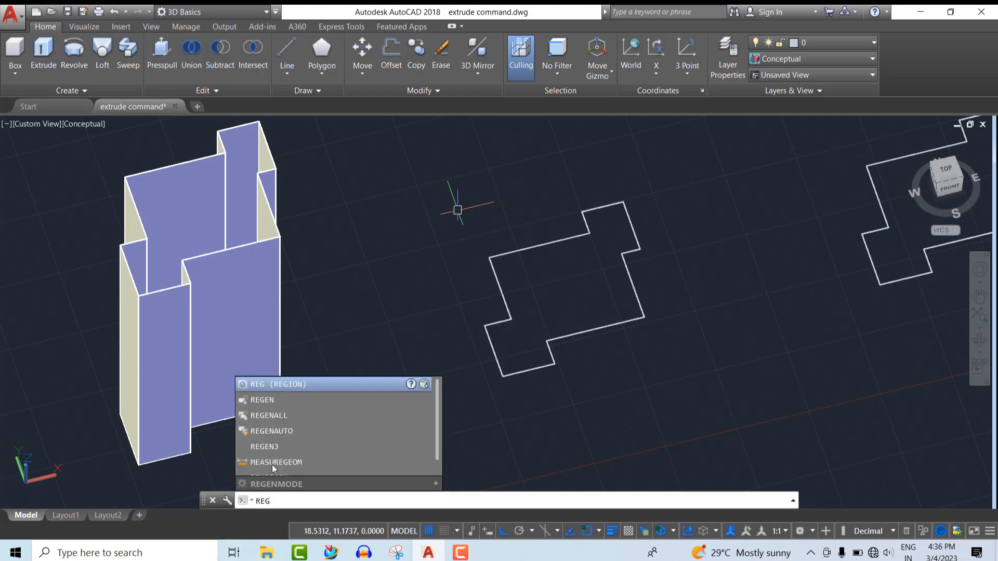
left_click(285, 386)
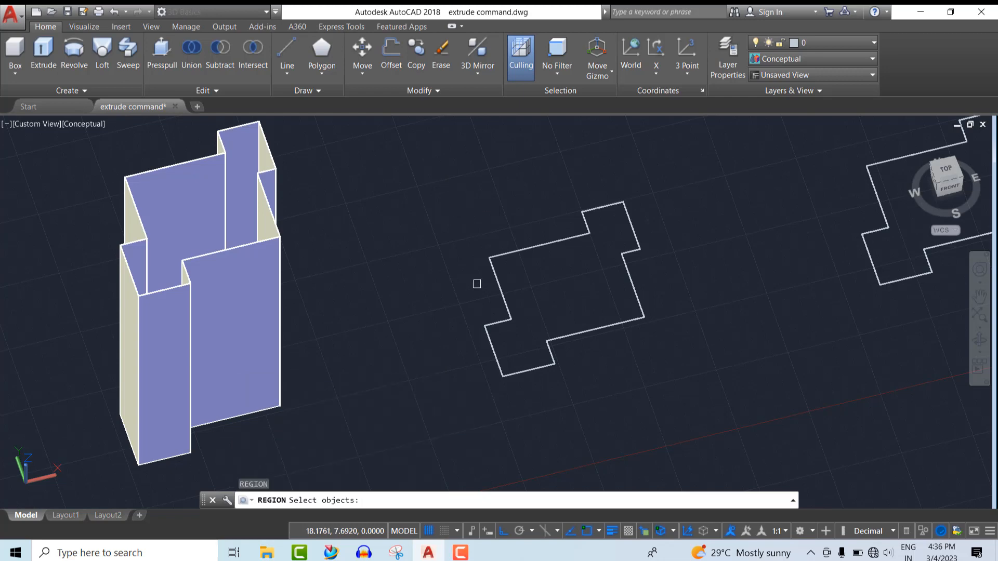
left_click(458, 181)
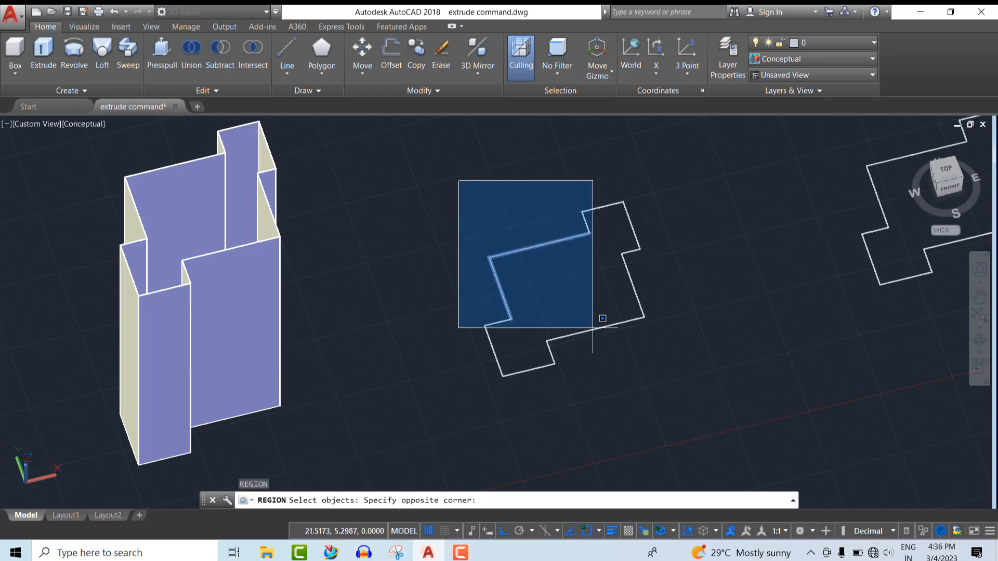
left_click(659, 416)
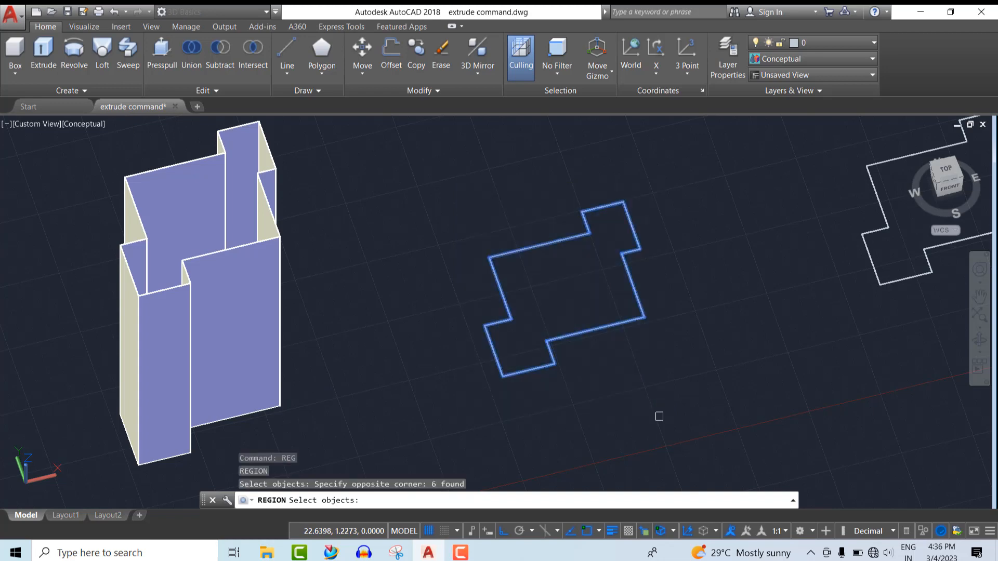
key("Return")
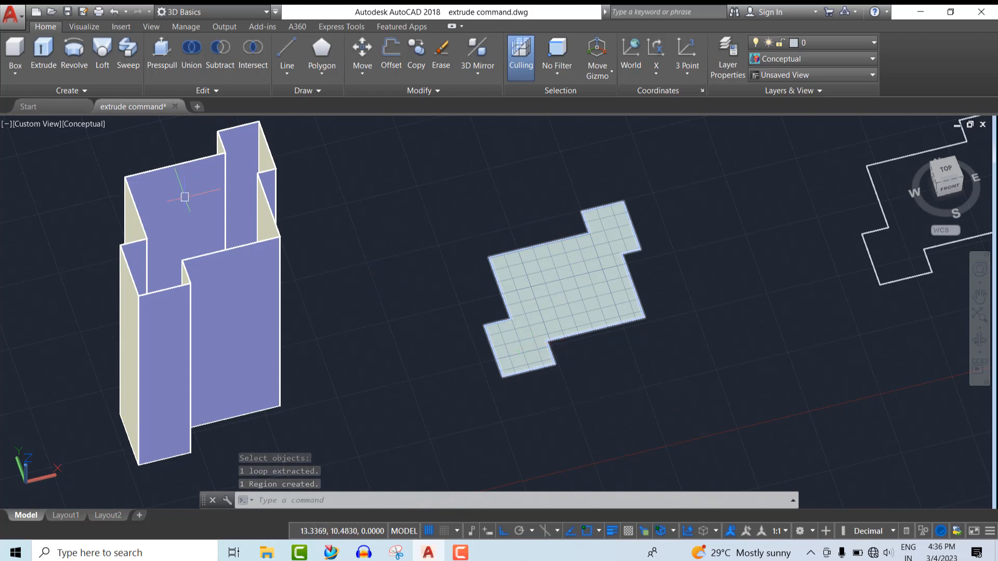
- Extrude the second profile's region to a height of 5
left_click(46, 57)
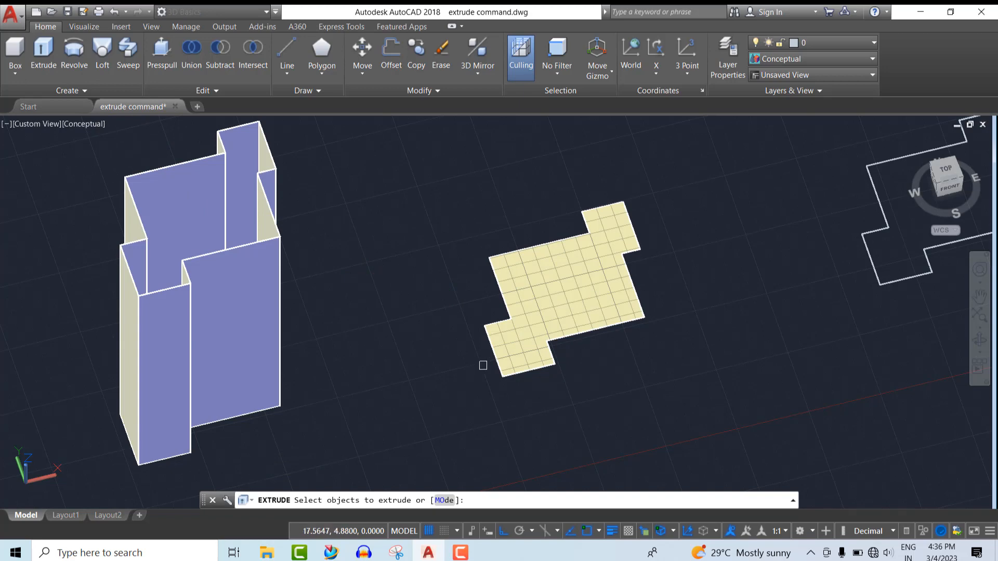
left_click(492, 353)
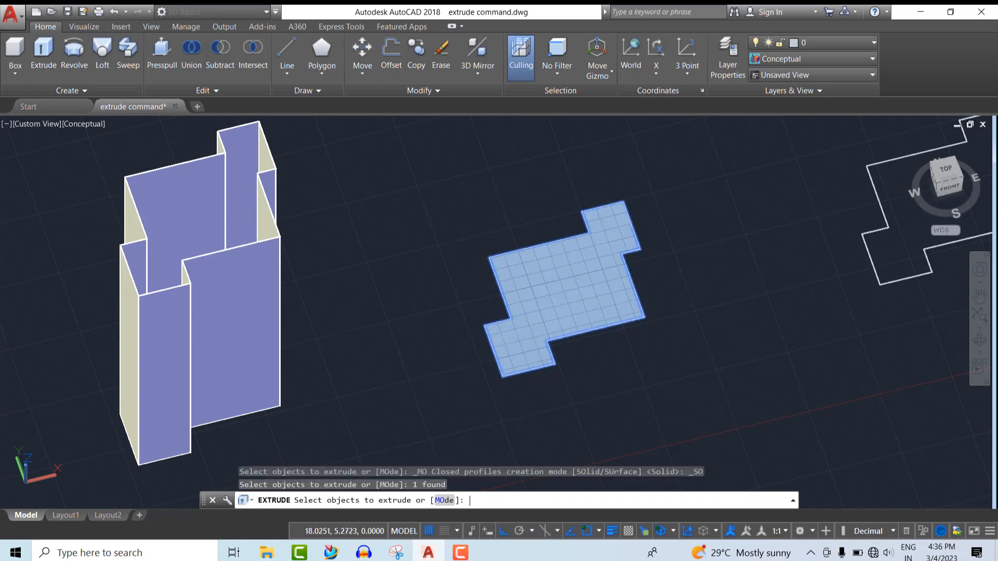
key("Return")
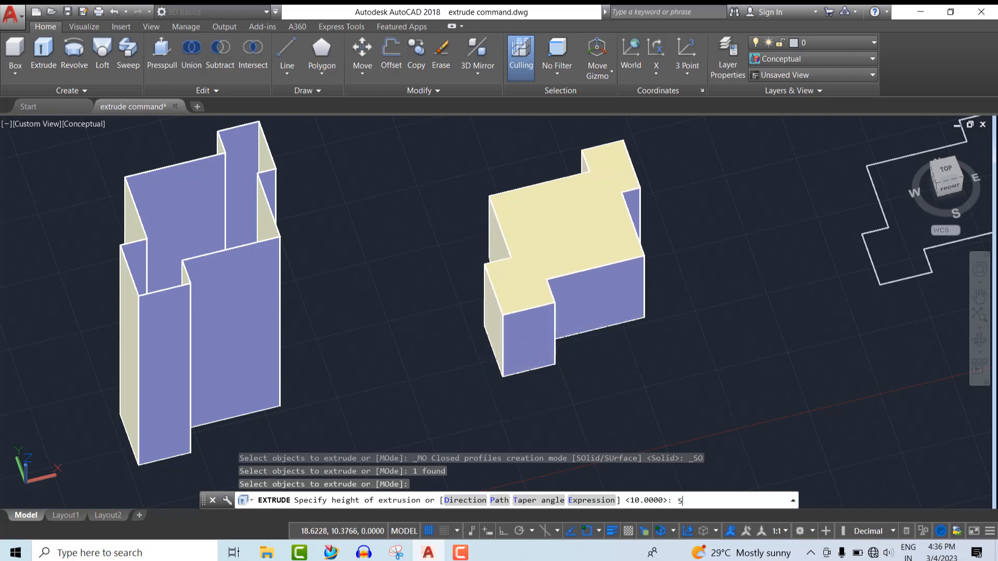
key("Return")
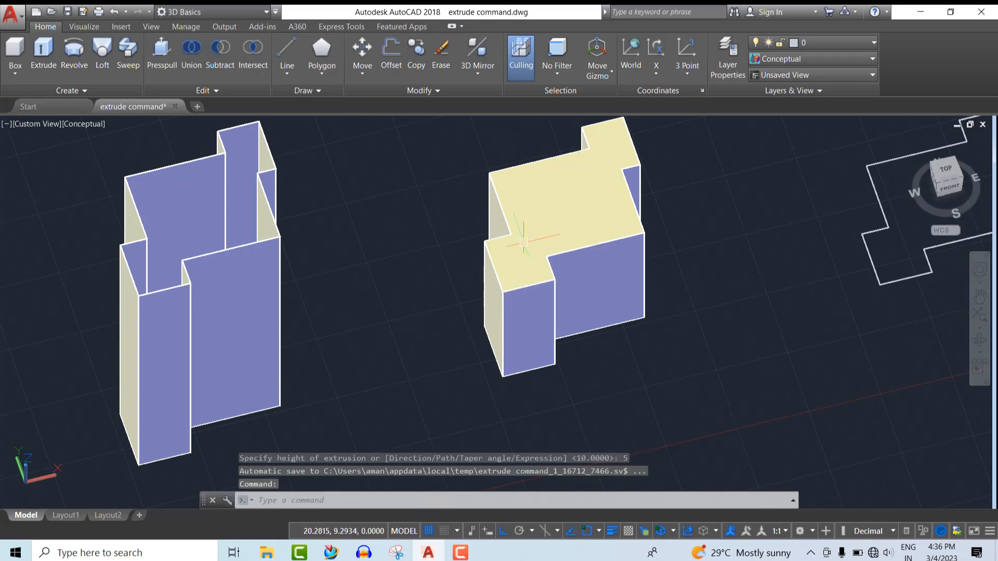
- Join all the lines of the third profile from the origin into a single polyline
scroll(419, 330, "down", 2)
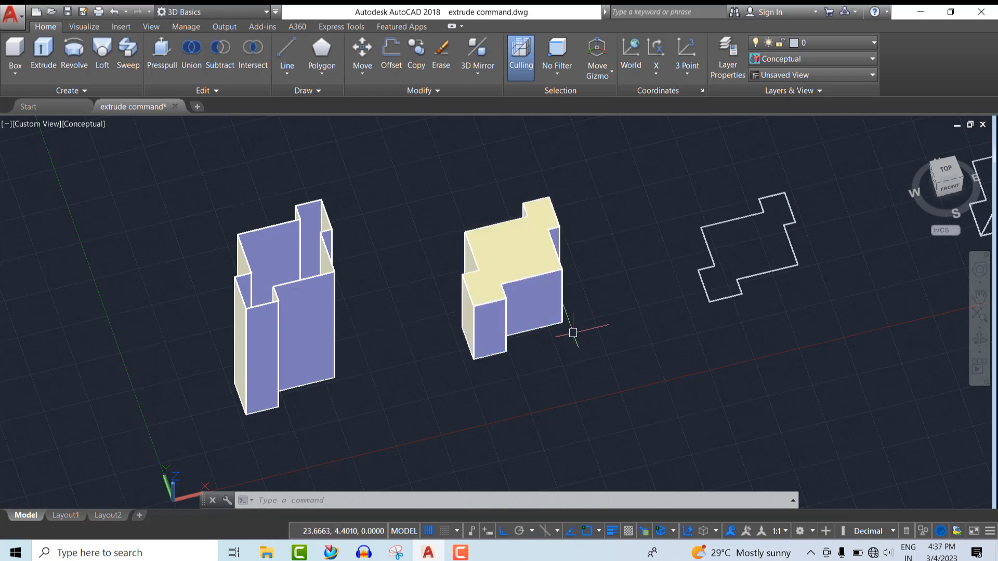
scroll(454, 340, "down", 2)
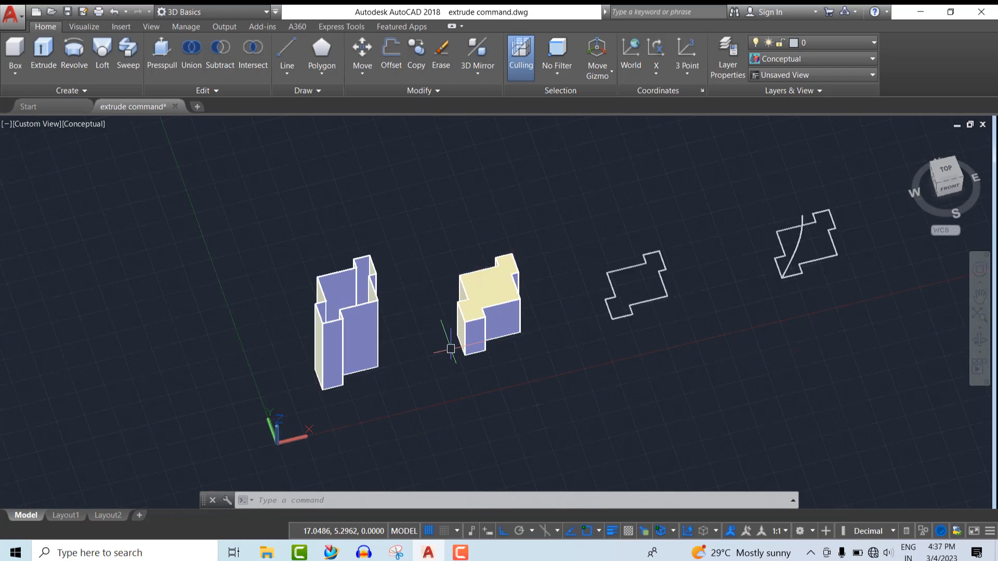
scroll(705, 265, "up", 2)
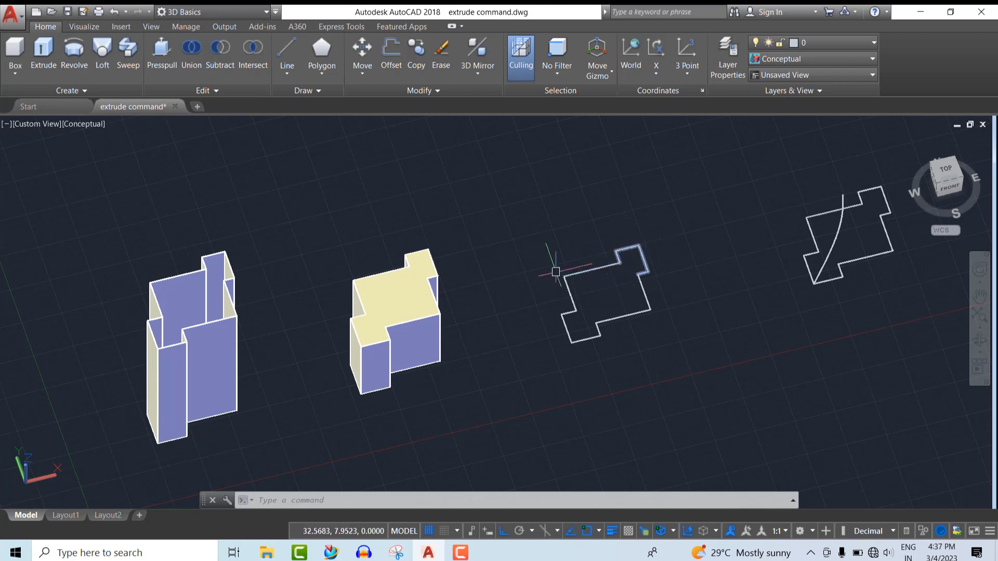
left_click(534, 228)
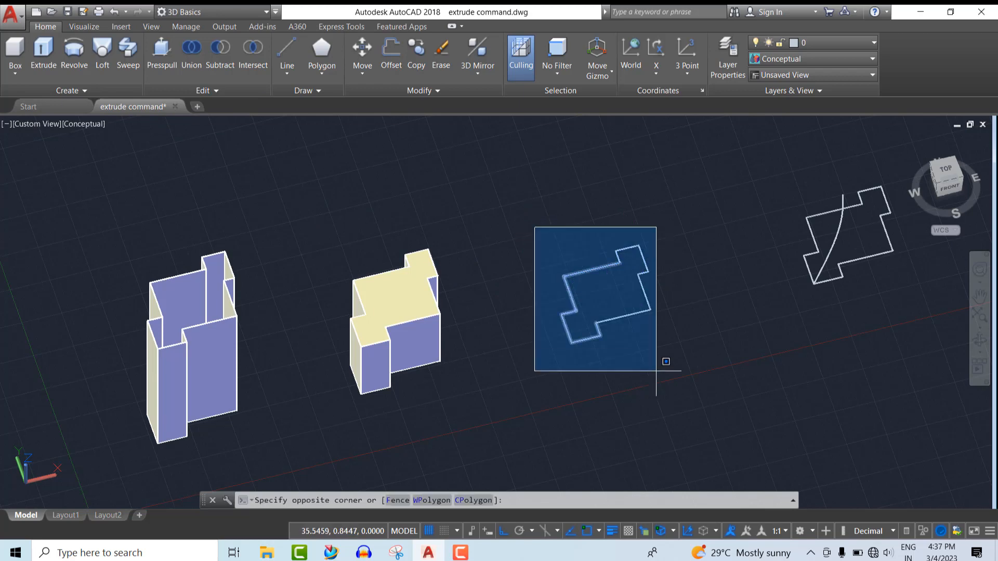
left_click(680, 390)
left_click(679, 377)
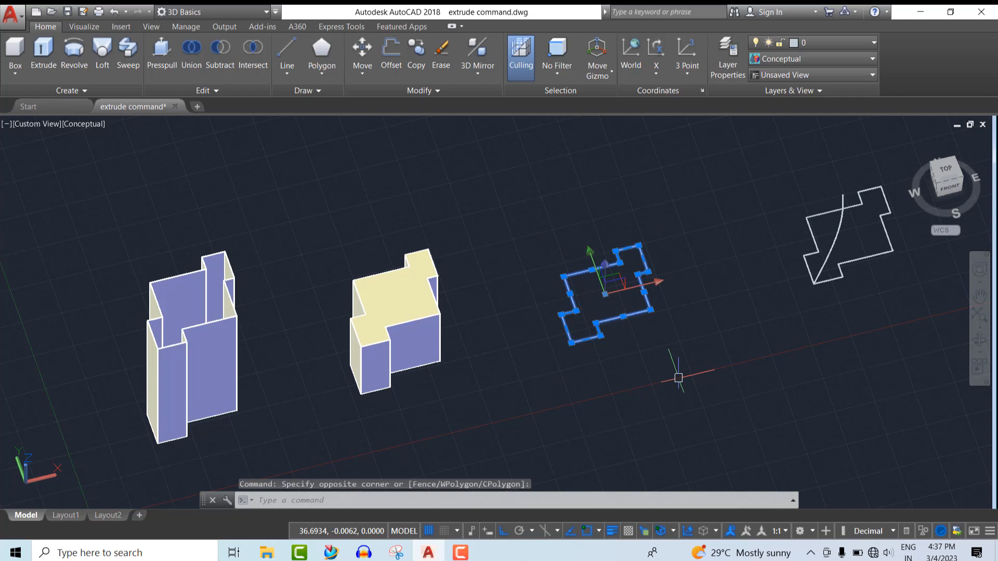
type("j")
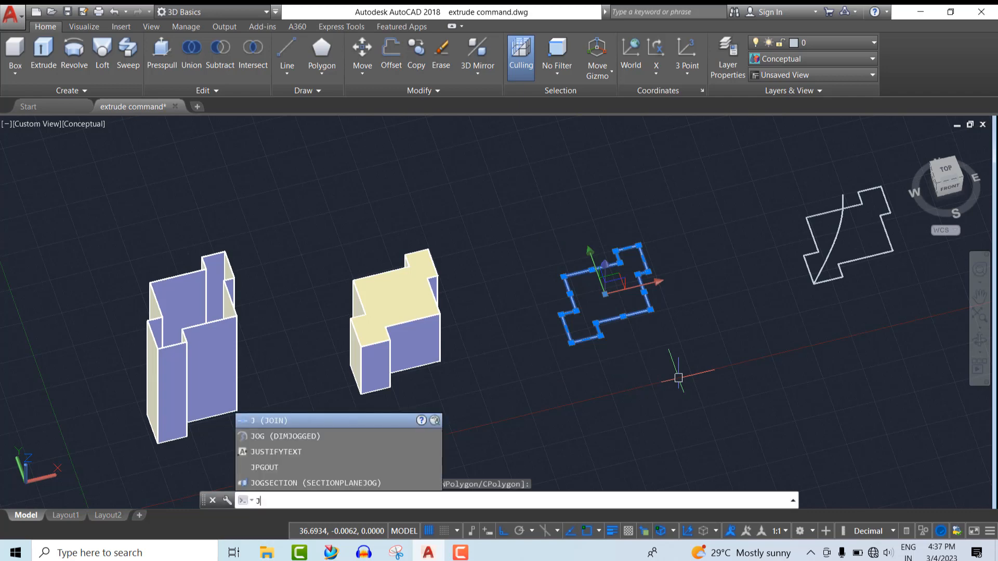
key("Return")
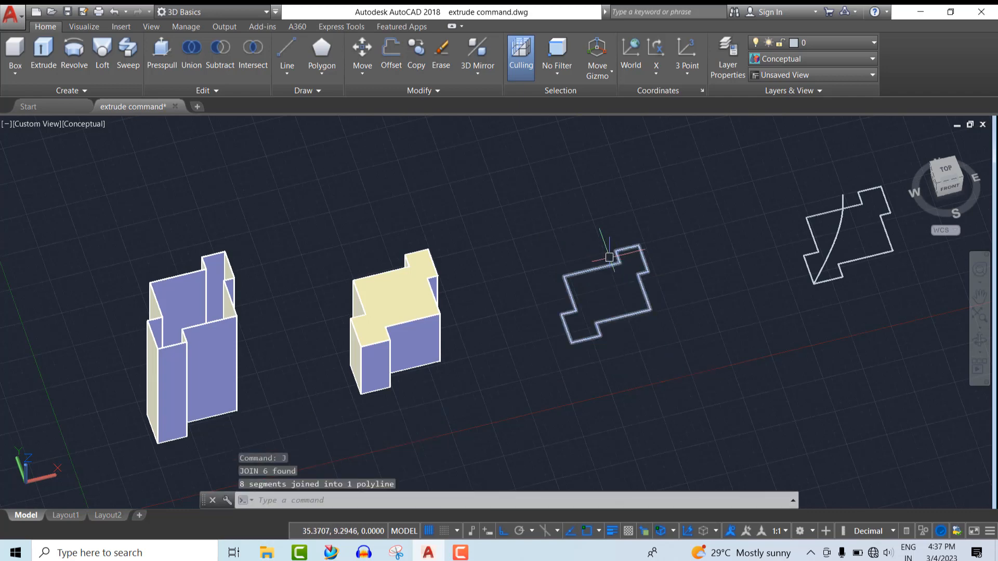
- Try extruding the joined third profile with the Direction option, straight up from its corner, and undo the extrusion
left_click(46, 55)
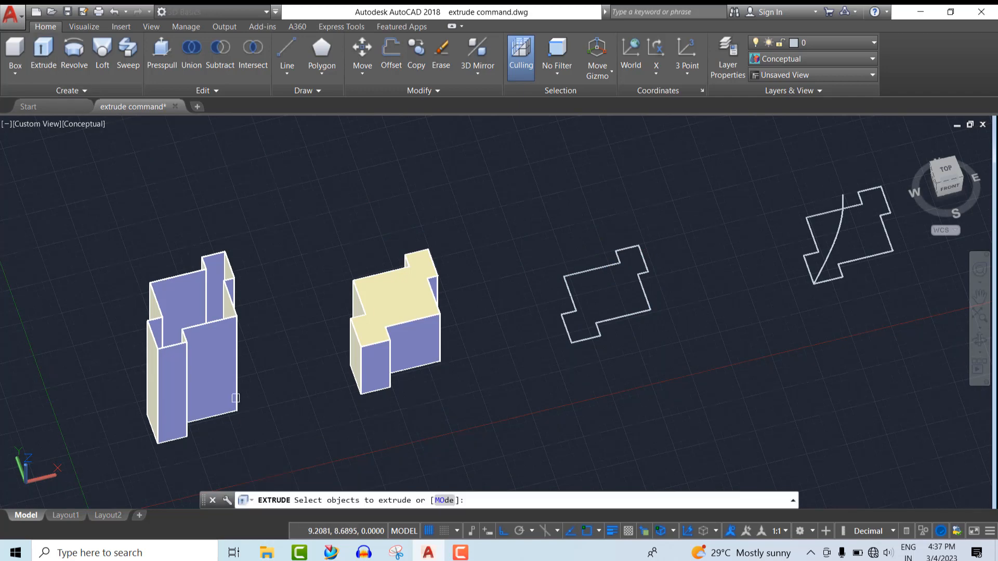
left_click(567, 287)
key("Return")
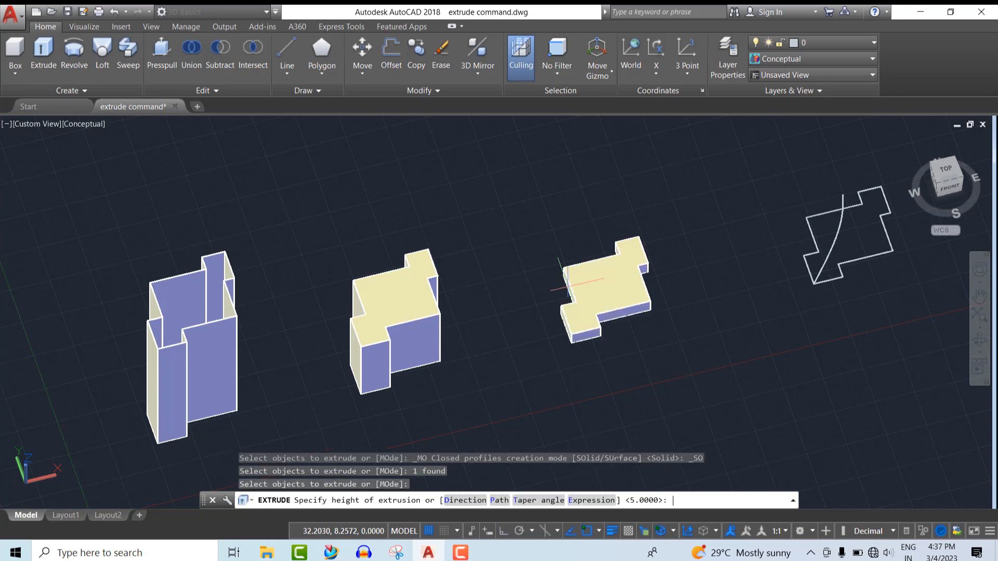
left_click(463, 499)
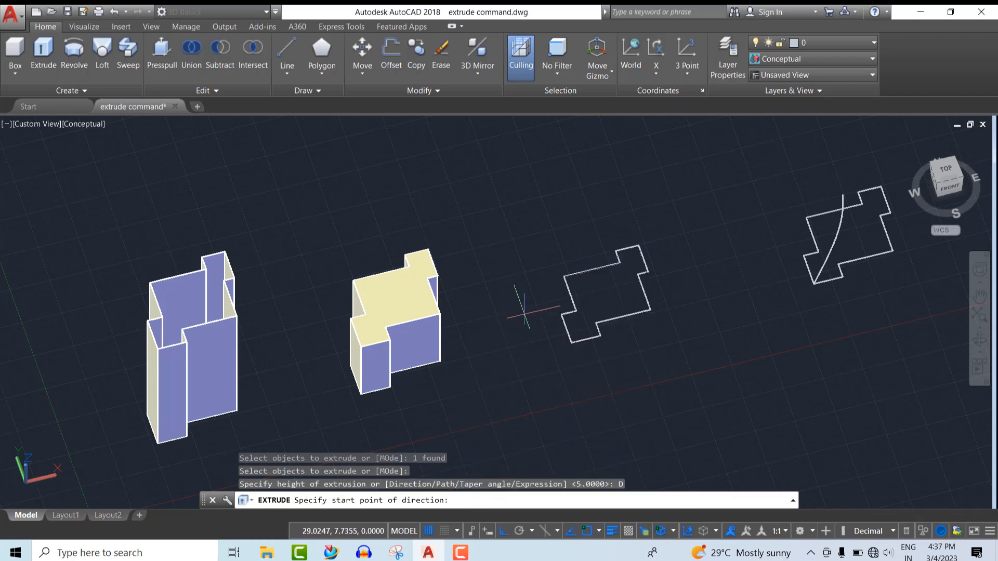
left_click(561, 314)
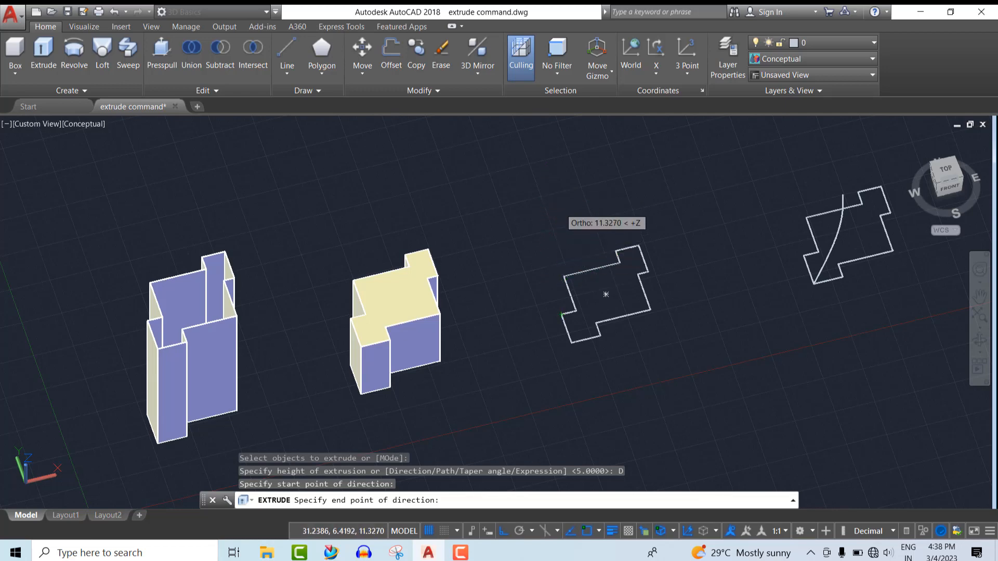
left_click(562, 211)
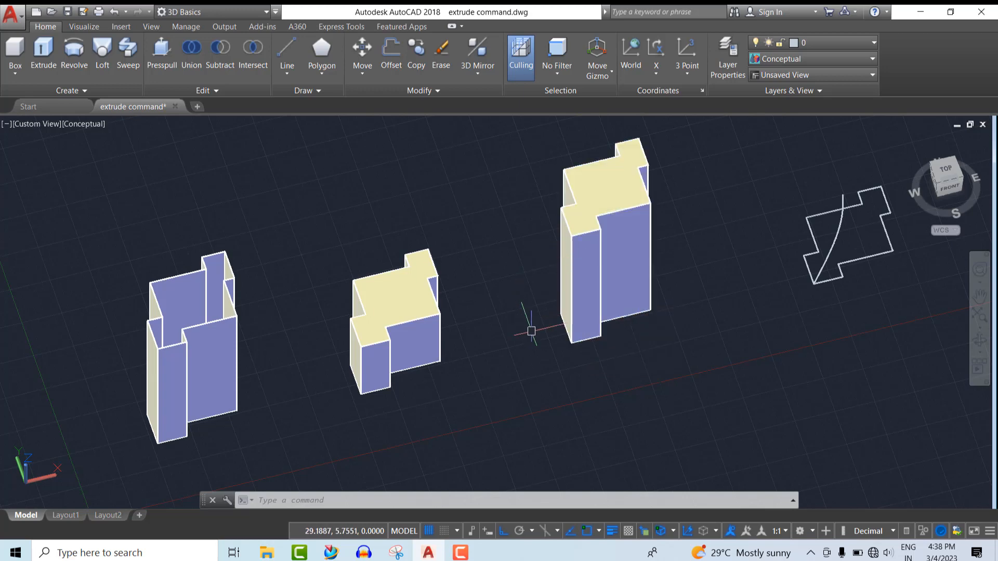
key("ctrl+z")
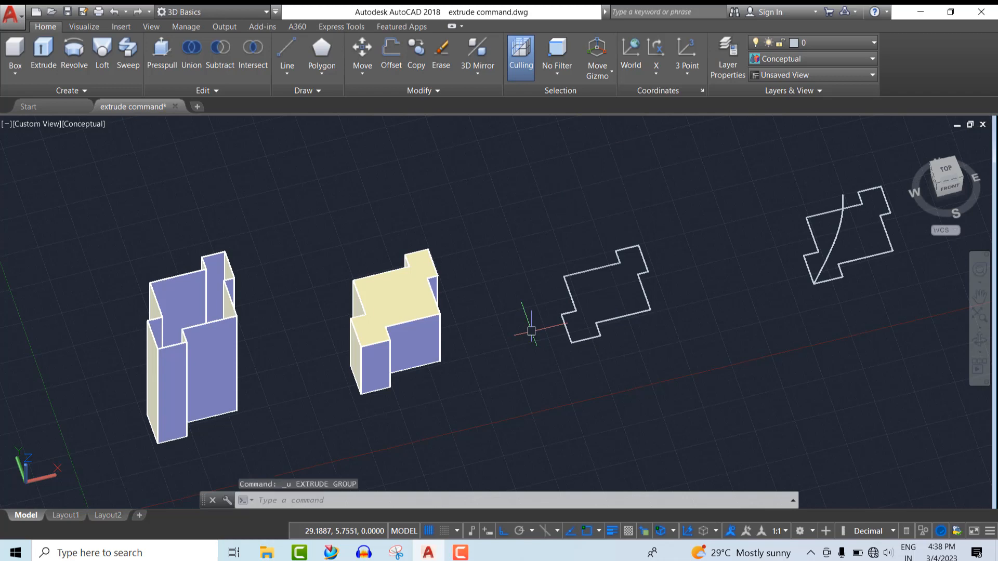
- Try to extrude the third profile with a taper angle defined by points picked in the drawing
left_click(43, 52)
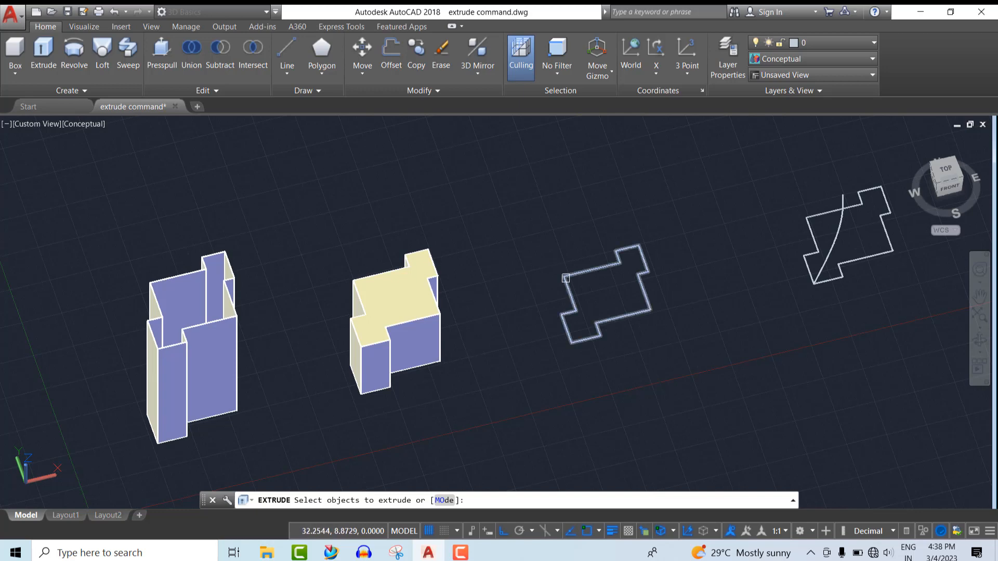
left_click(566, 278)
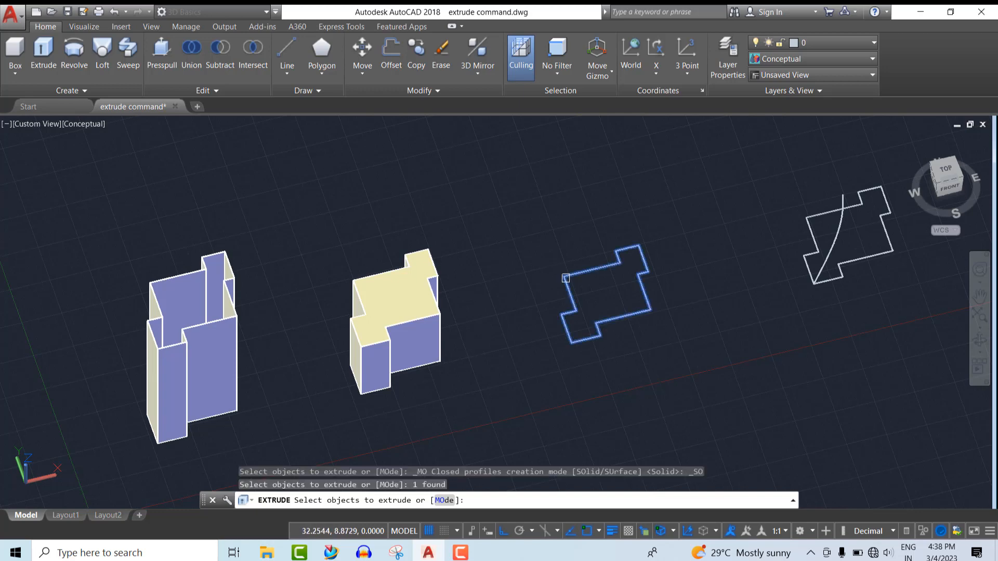
key("Return")
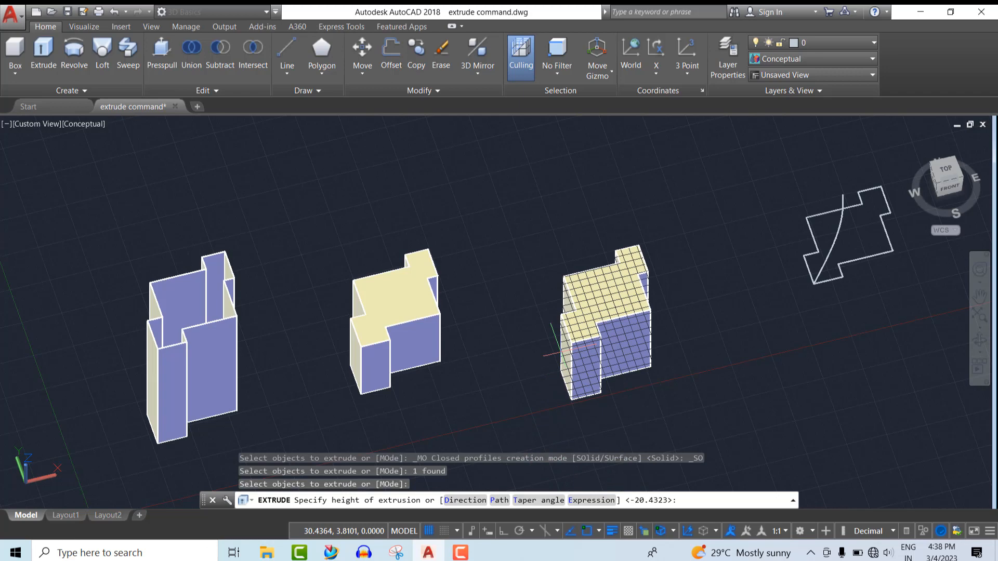
left_click(541, 504)
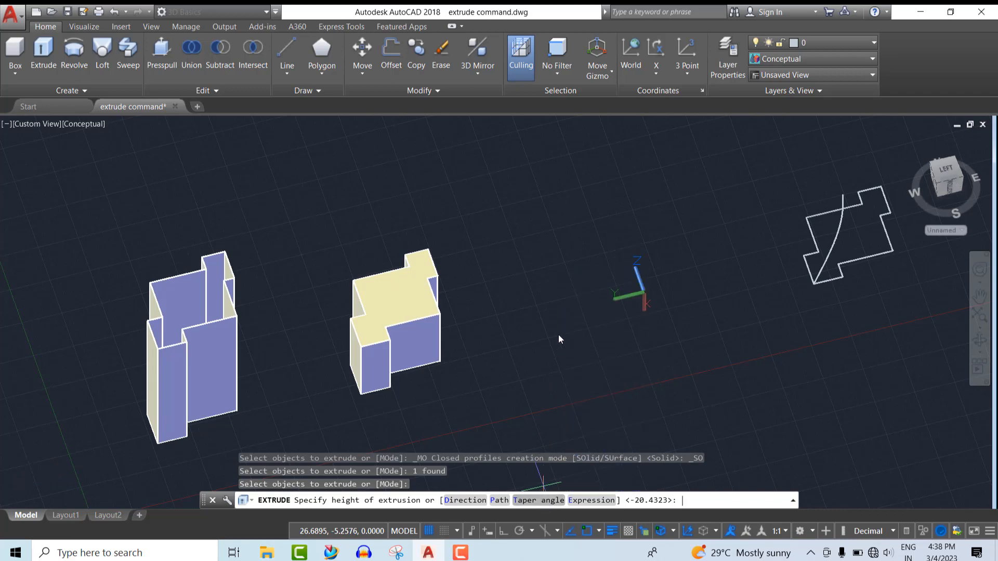
left_click(558, 339)
left_click(559, 375)
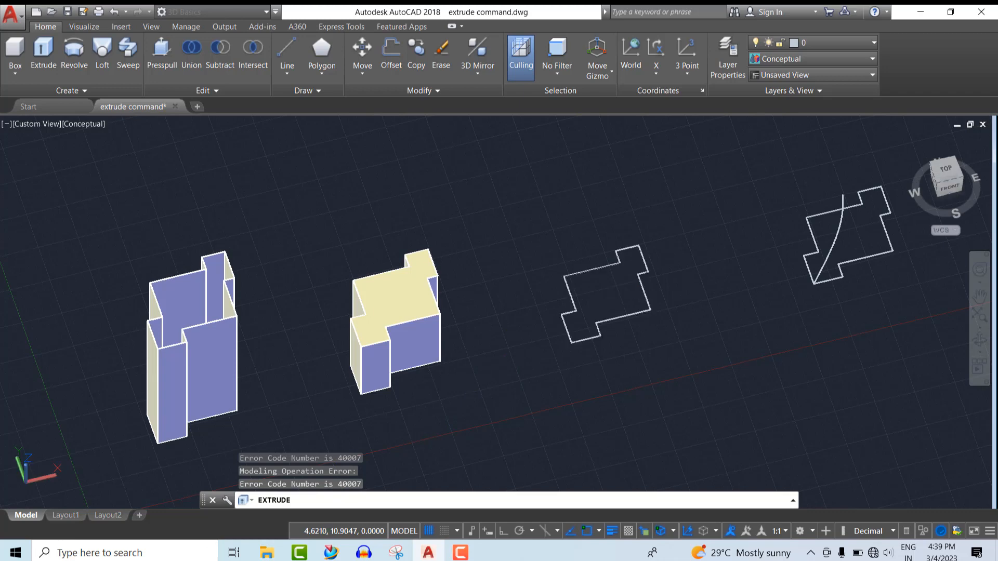
key("Escape")
key("Escape")
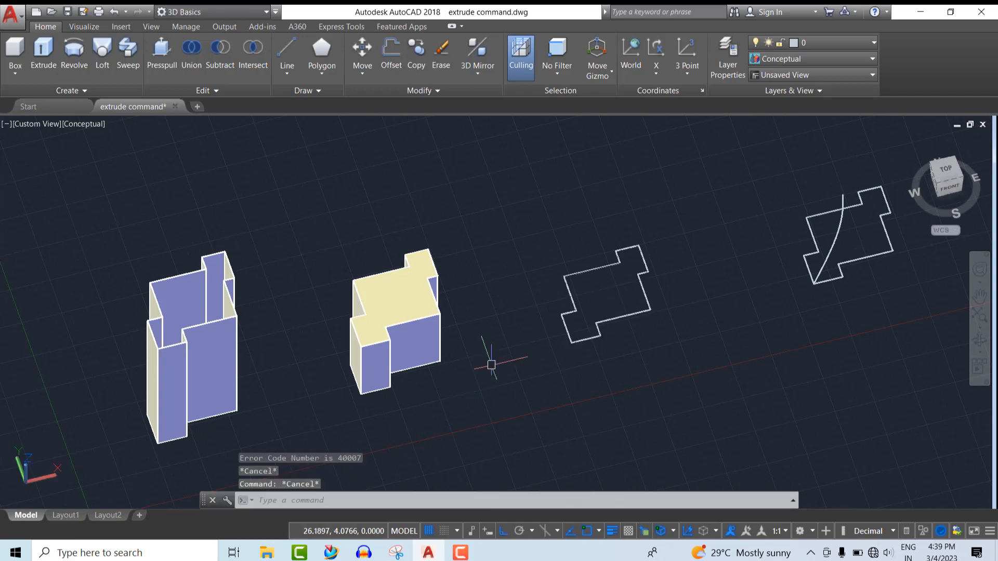
- Extrude the third profile upward with a taper angle of 2, picking the height in the drawing
left_click(44, 52)
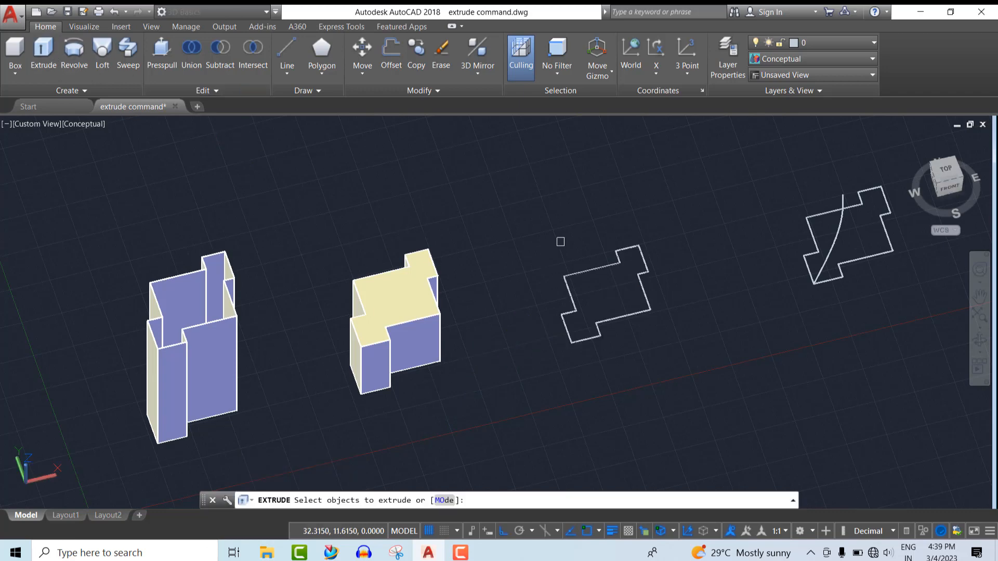
left_click(573, 273)
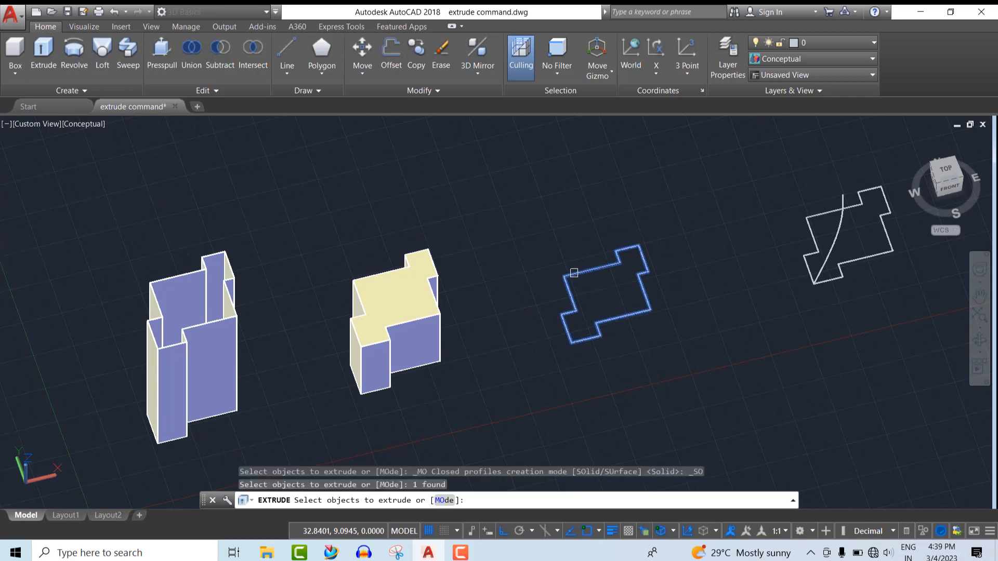
key("Return")
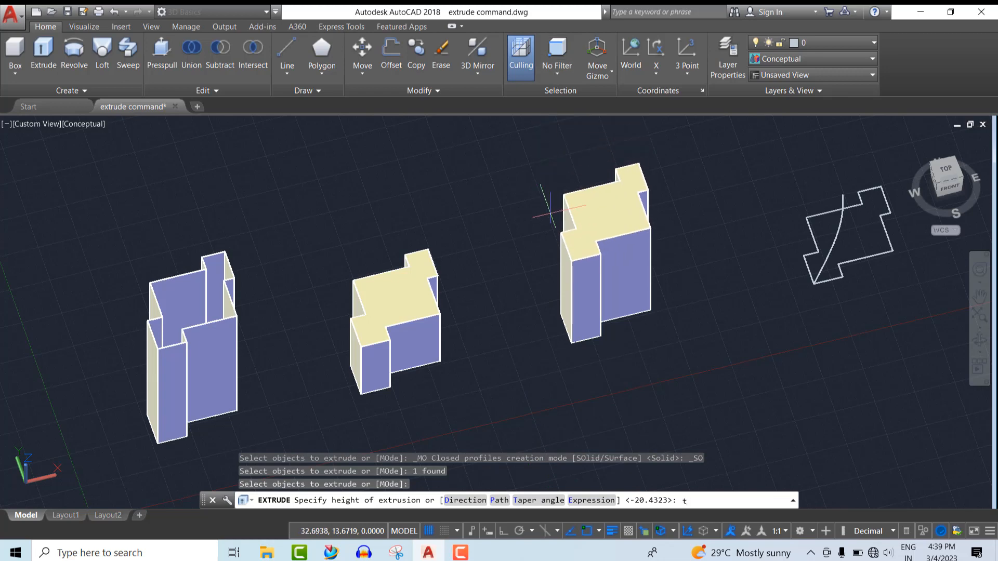
key("Return")
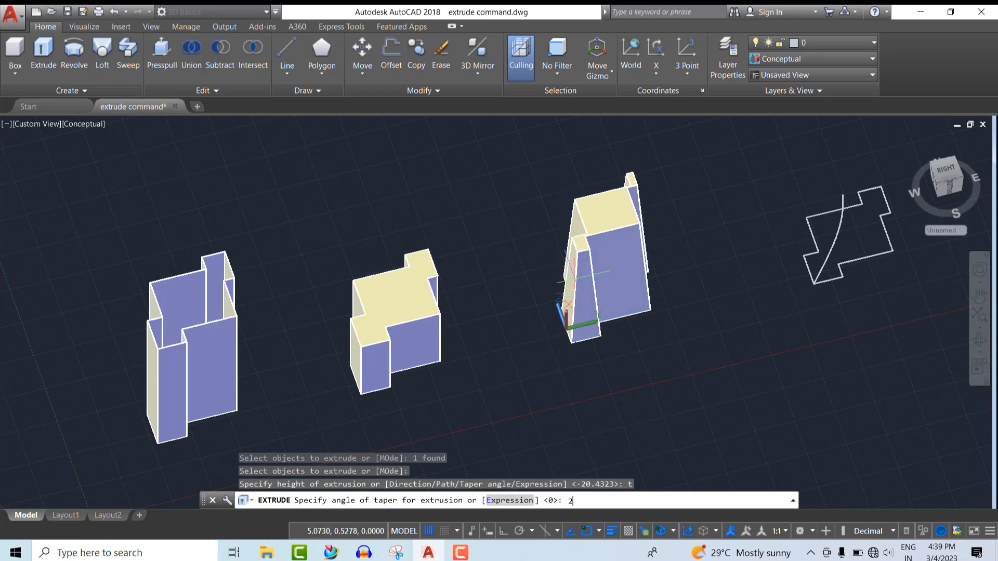
key("Return")
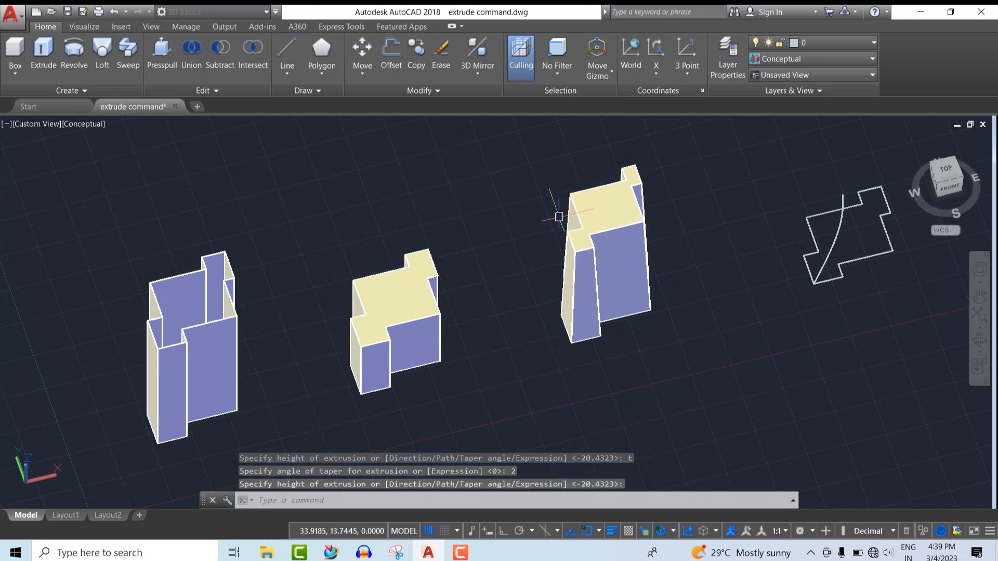
left_click(557, 211)
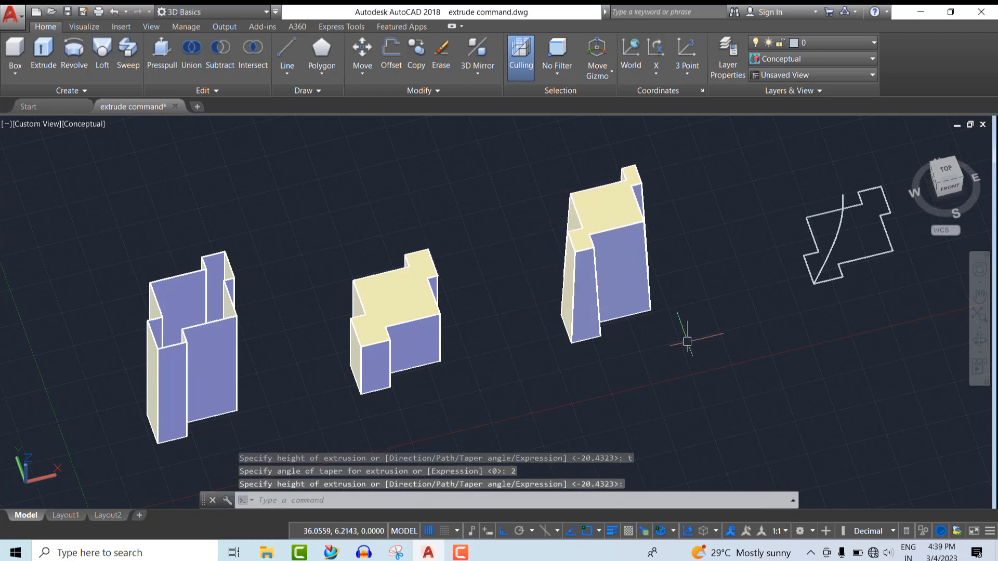
- Orbit around the three extruded profiles to compare the tapered solid with the straight-walled ones
left_click(979, 340)
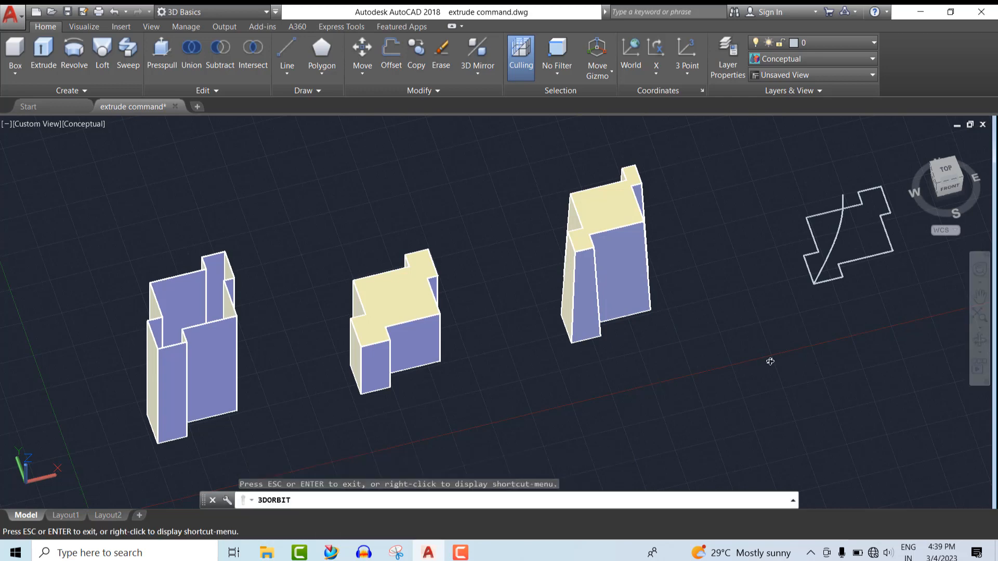
left_click_drag(768, 362, 447, 346)
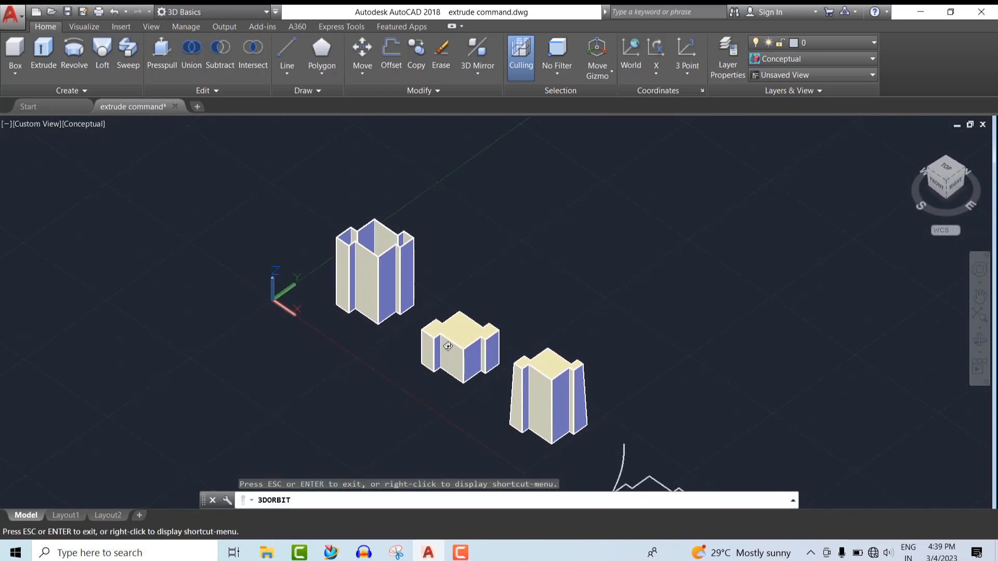
left_click_drag(532, 342, 539, 439)
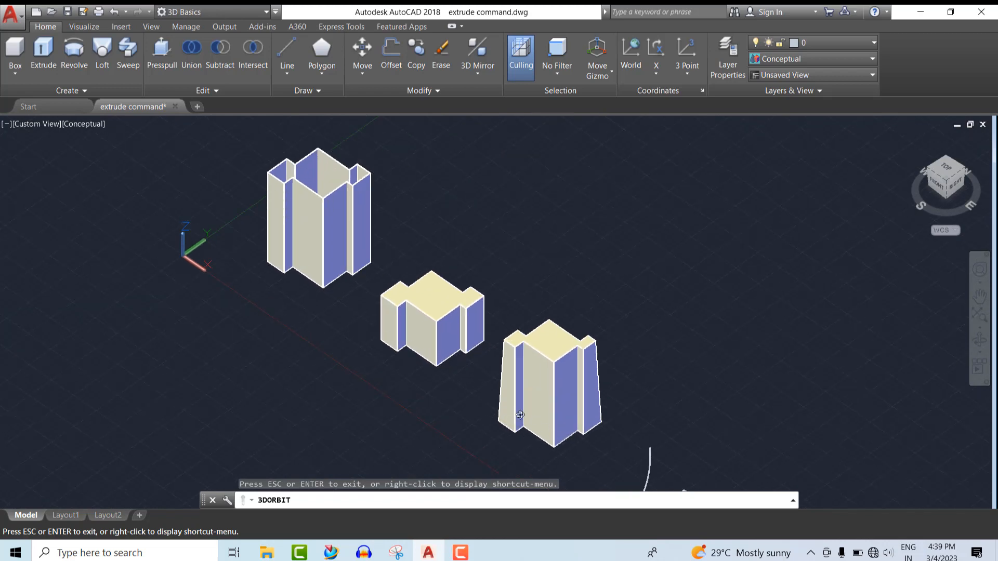
left_click_drag(647, 383, 557, 222)
right_click(557, 222)
left_click(567, 227)
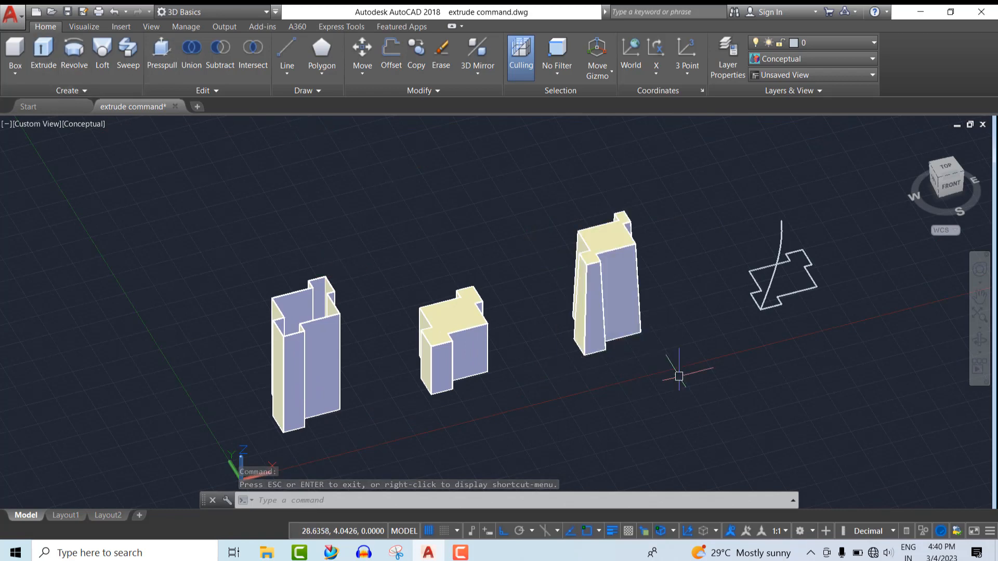
scroll(822, 331, "up", 3)
scroll(618, 396, "down", 4)
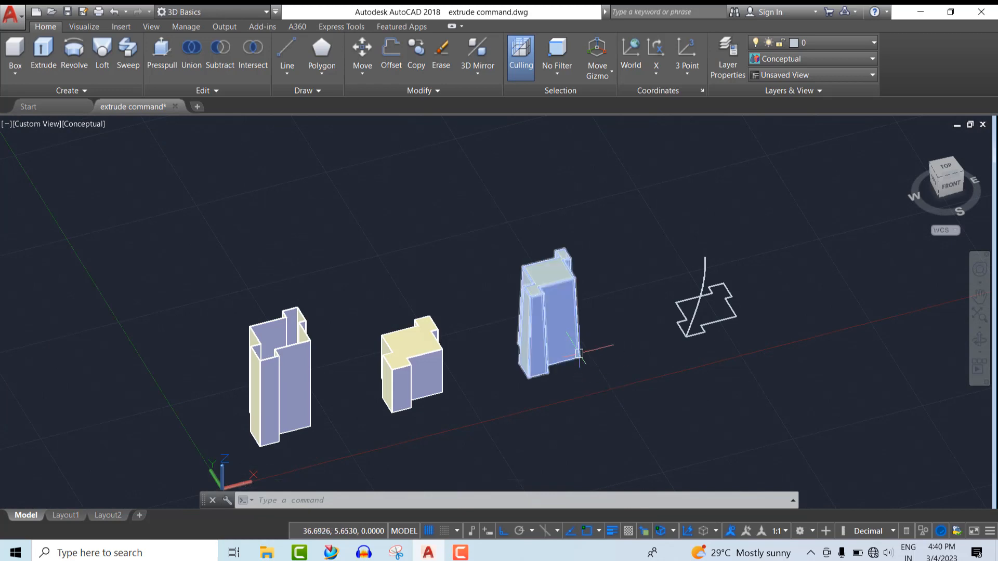
scroll(579, 353, "up", 2)
scroll(579, 353, "down", 2)
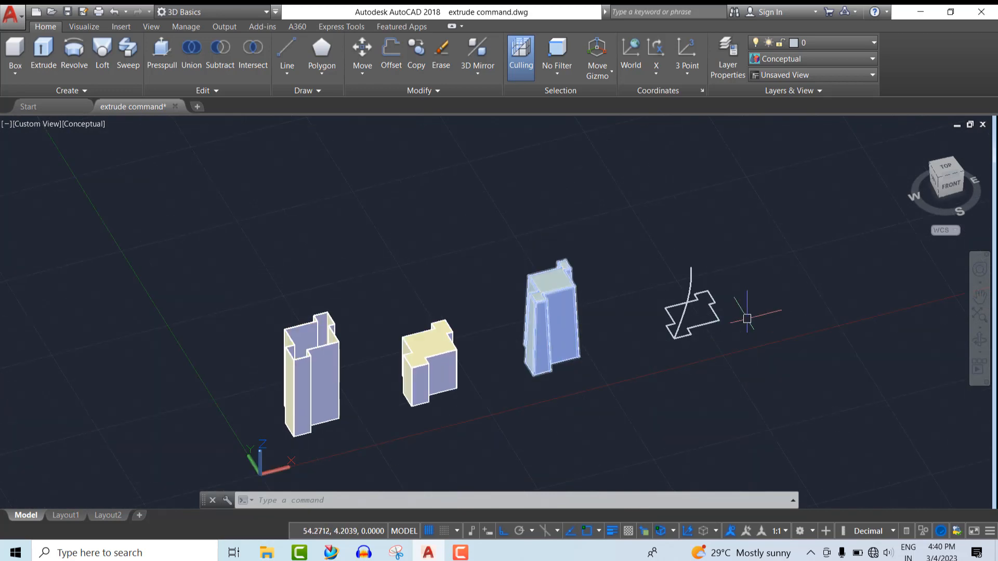
- Try extruding the fourth profile along the curved line rising from its corner, using the Path option
scroll(746, 314, "up", 4)
scroll(697, 307, "up", 2)
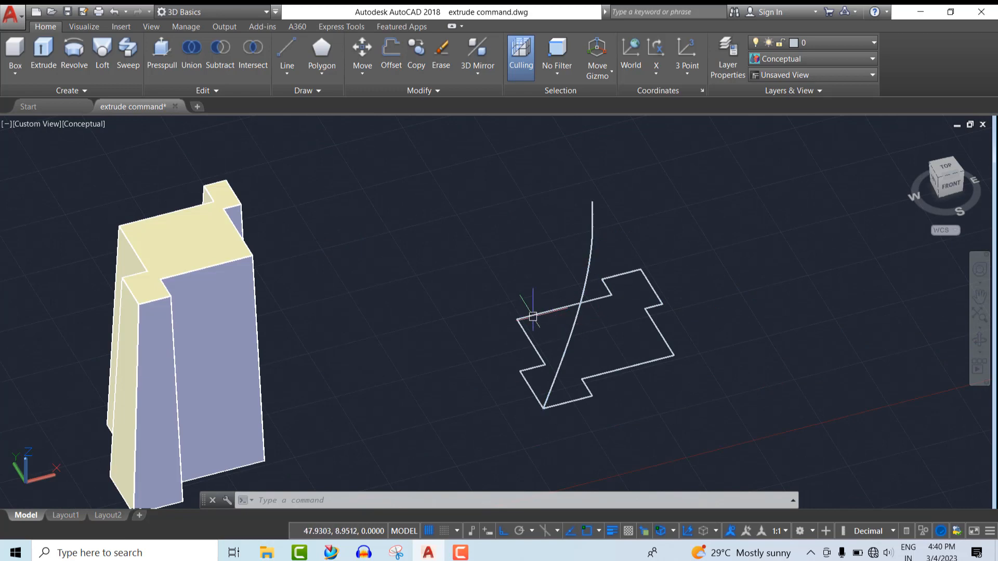
mouse_move(531, 314)
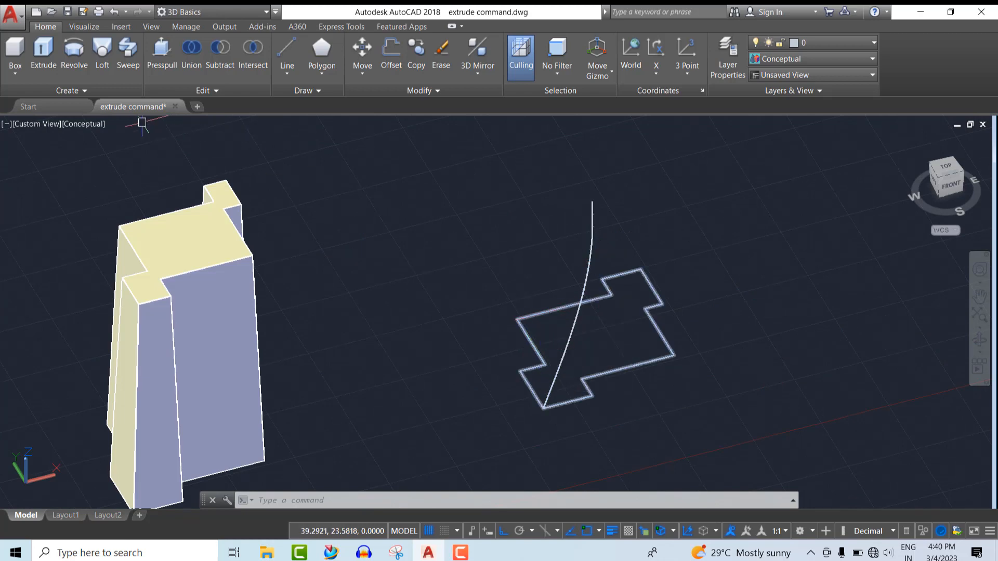
left_click(43, 57)
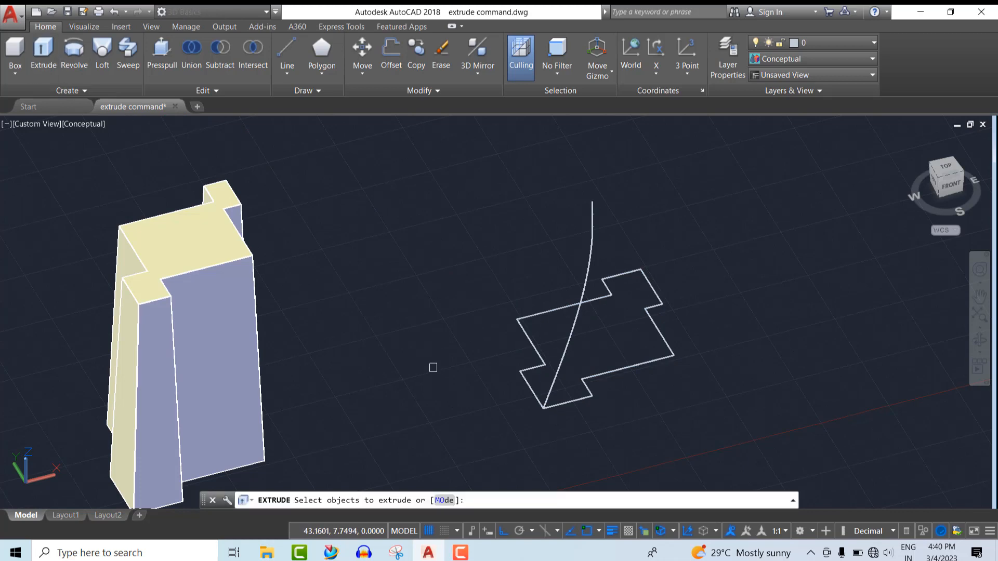
key("Return")
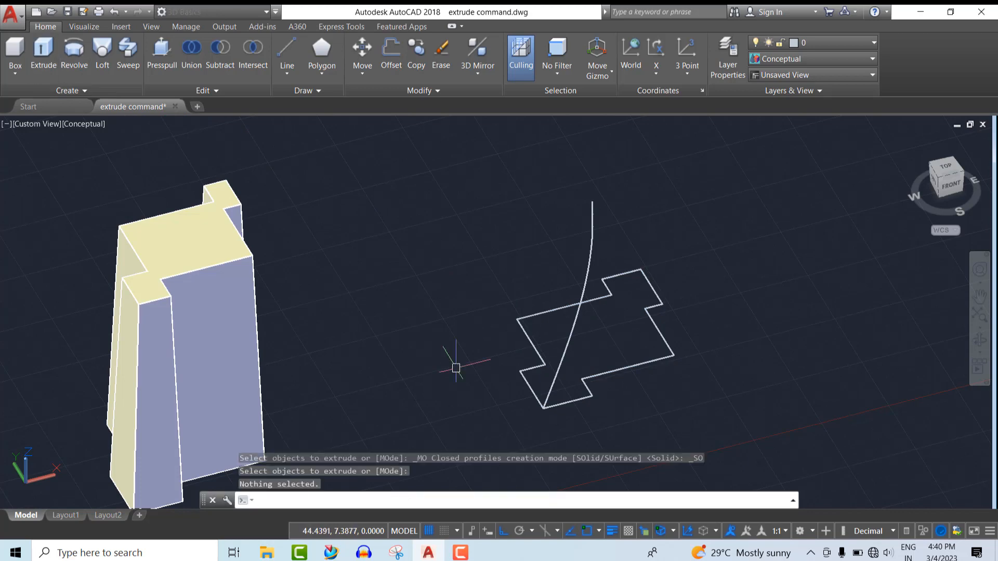
left_click(46, 65)
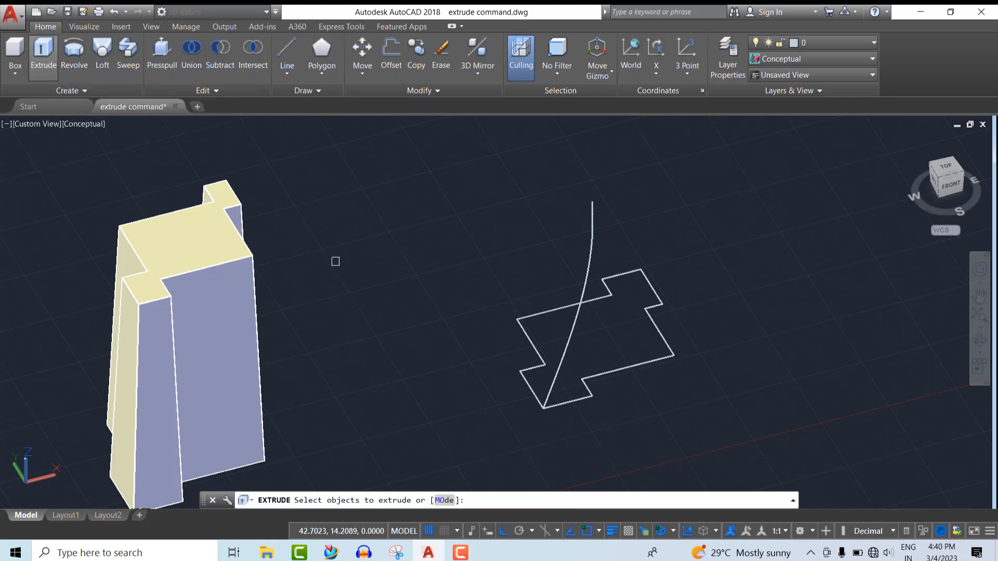
left_click(530, 318)
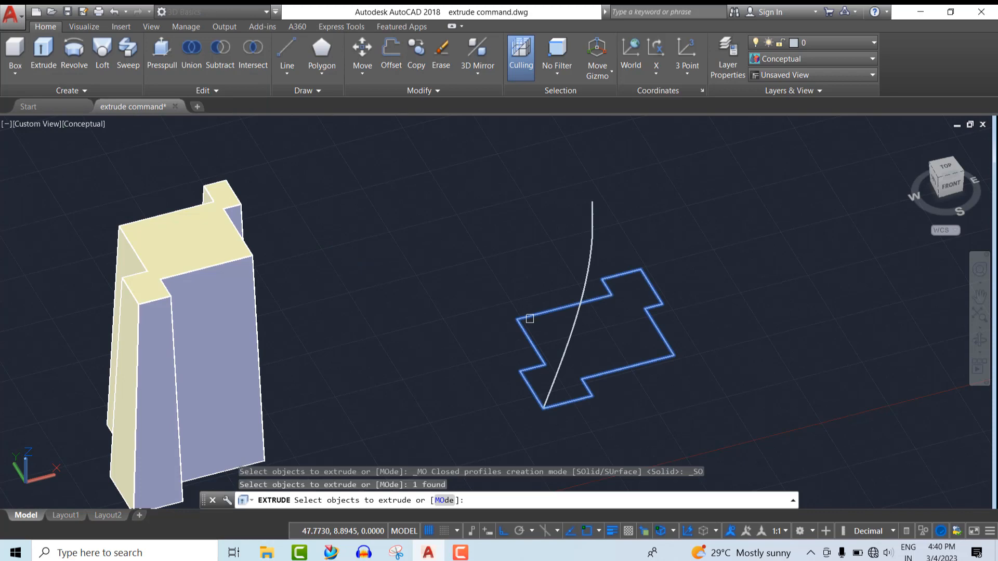
key("Return")
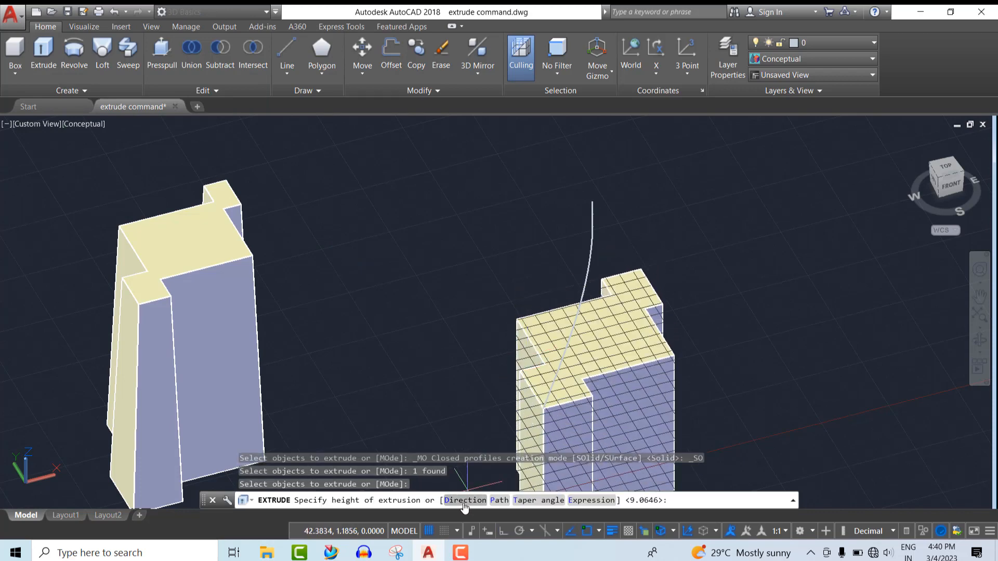
left_click(500, 501)
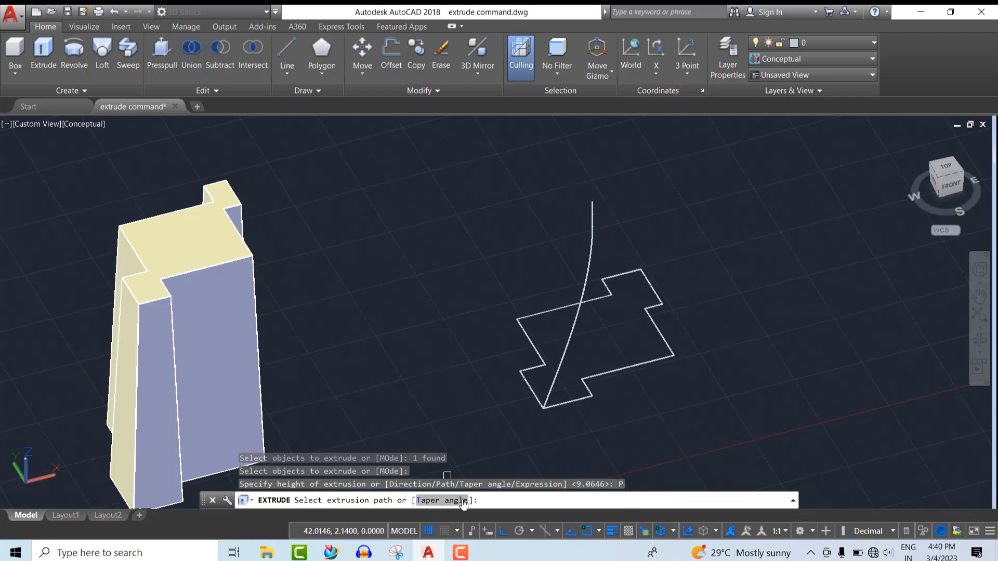
left_click(593, 243)
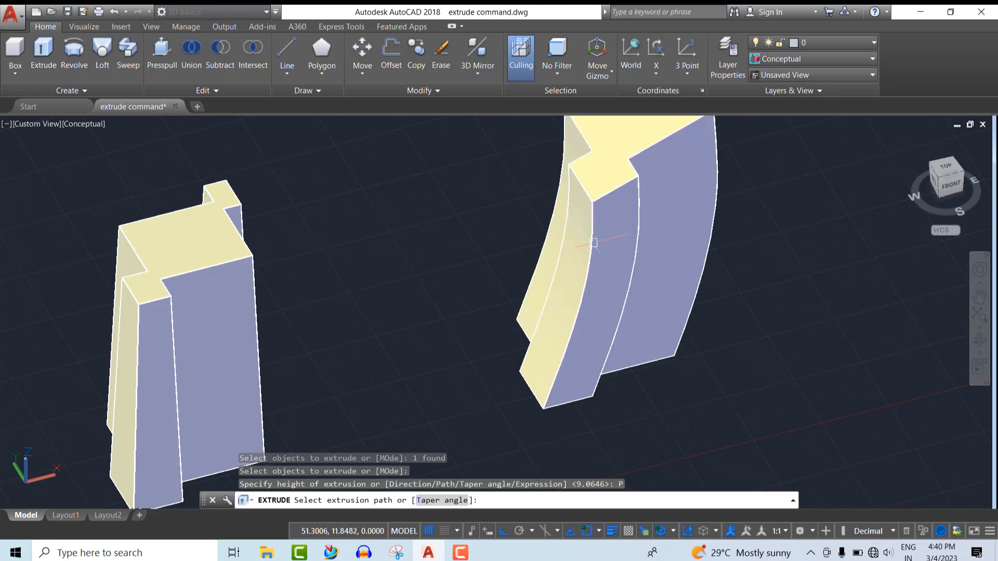
- Orbit around the model to examine the curved solid beside the other three extrusions
scroll(459, 432, "down", 2)
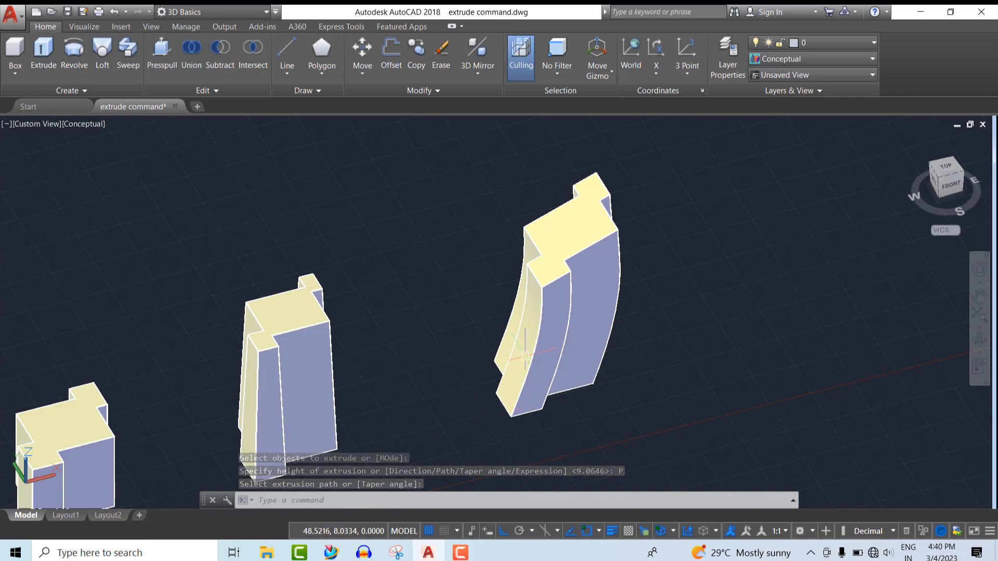
left_click(510, 367)
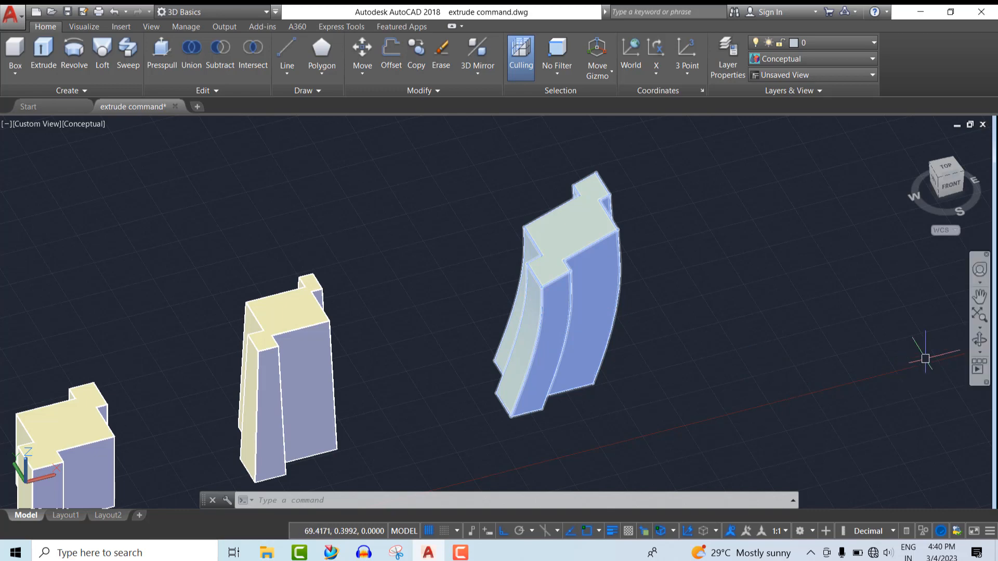
key("Escape")
left_click(979, 340)
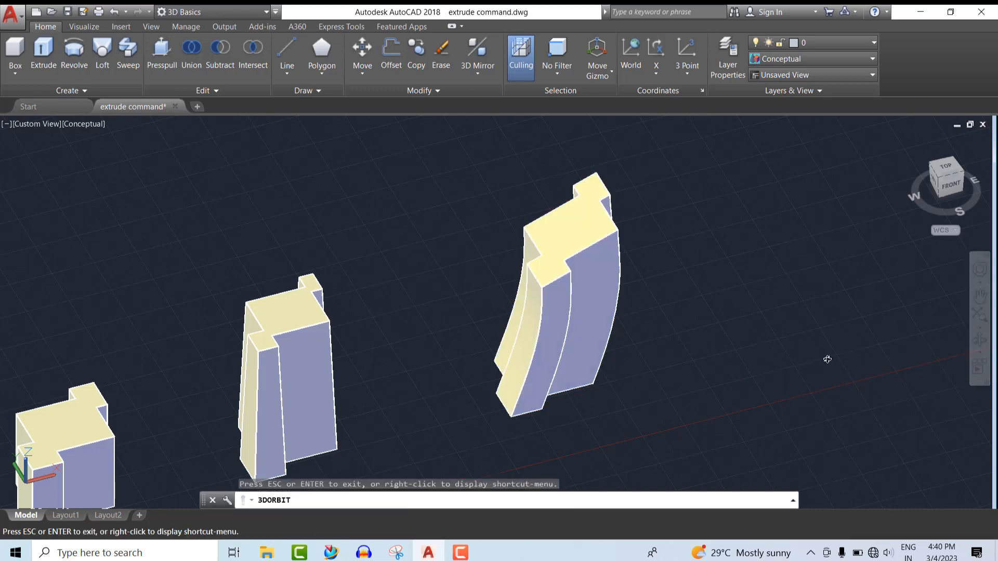
left_click_drag(826, 358, 714, 343)
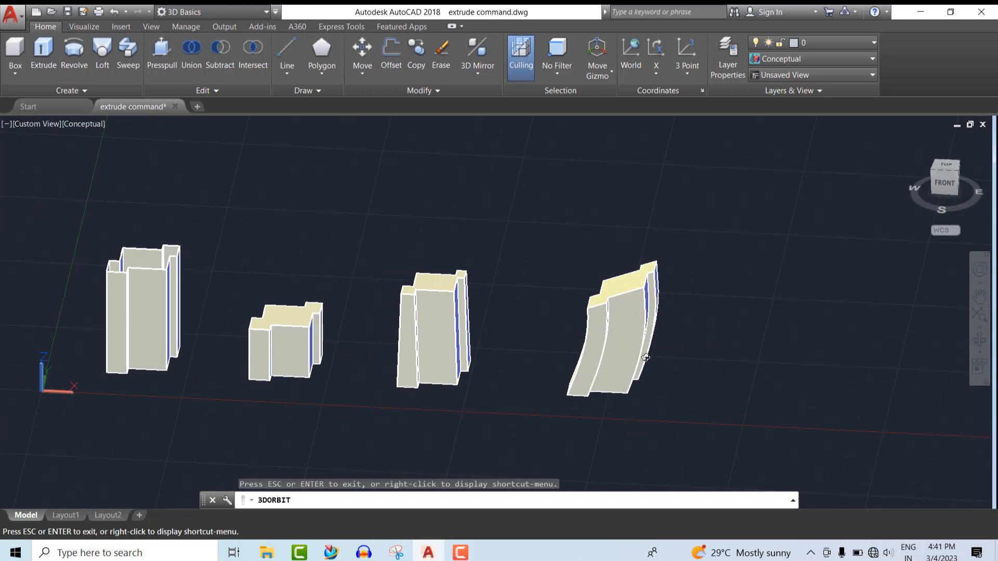
key("Escape")
- Undo the view changes and the path extrusion of the fourth profile
key("ctrl+z")
key("ctrl+z")
key("ctrl+z")
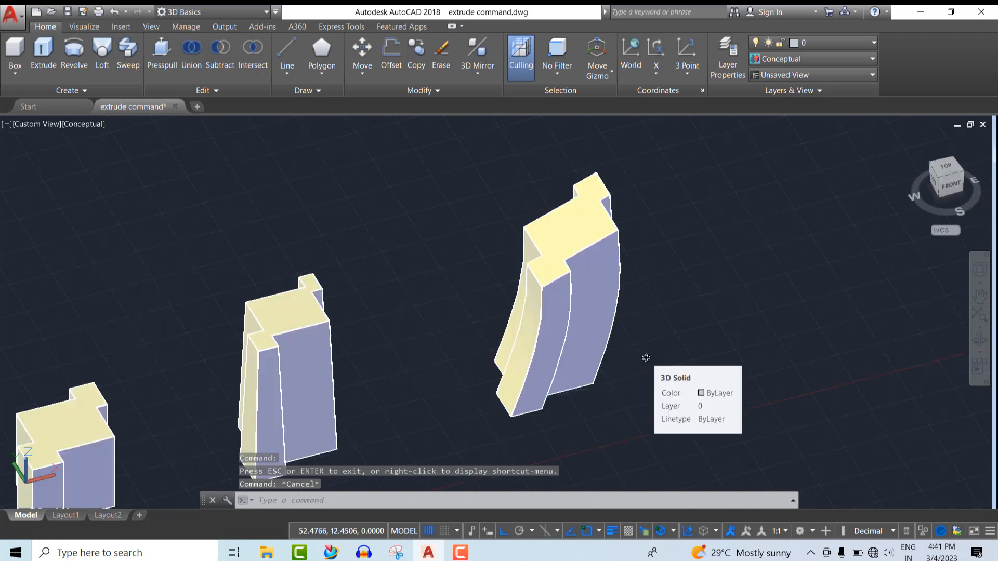
key("ctrl+z")
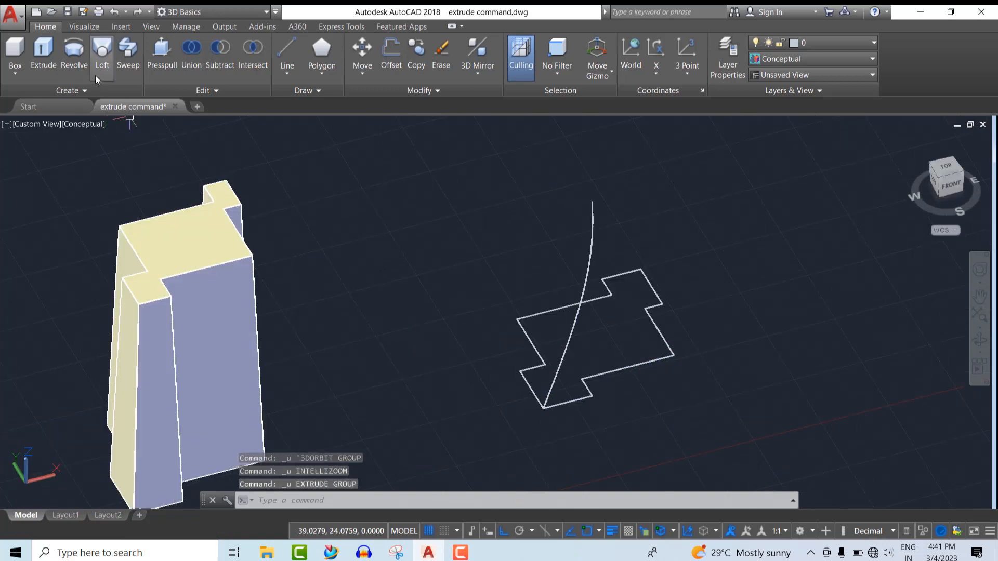
- Extrude the fourth profile with the Expression option, entering 3 as the expression for the height
left_click(48, 53)
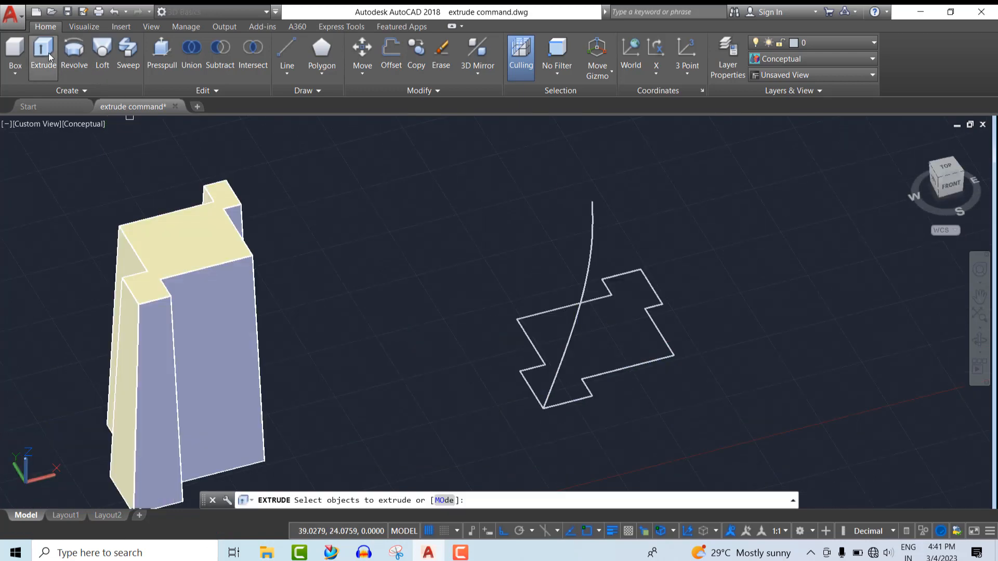
left_click(532, 343)
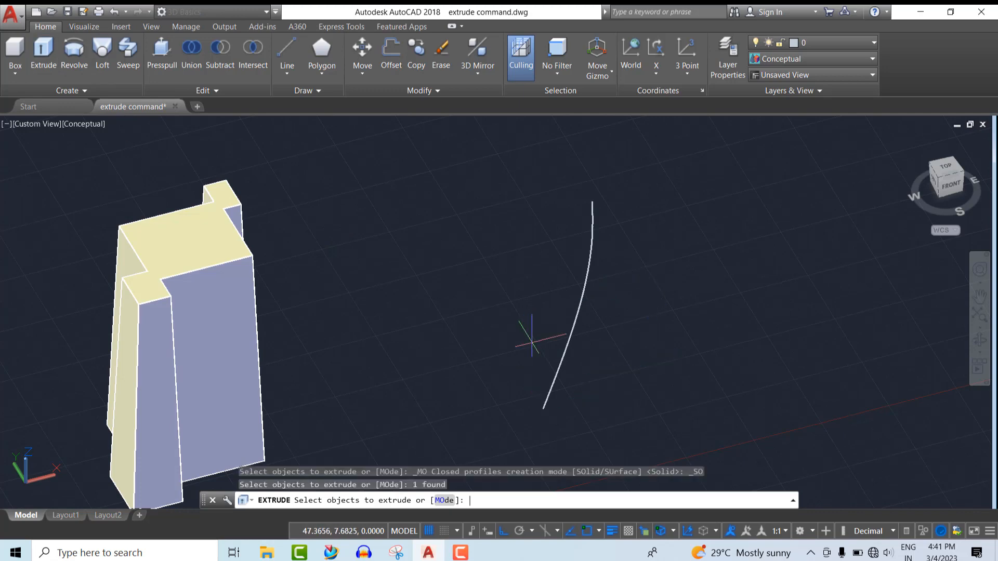
key("Return")
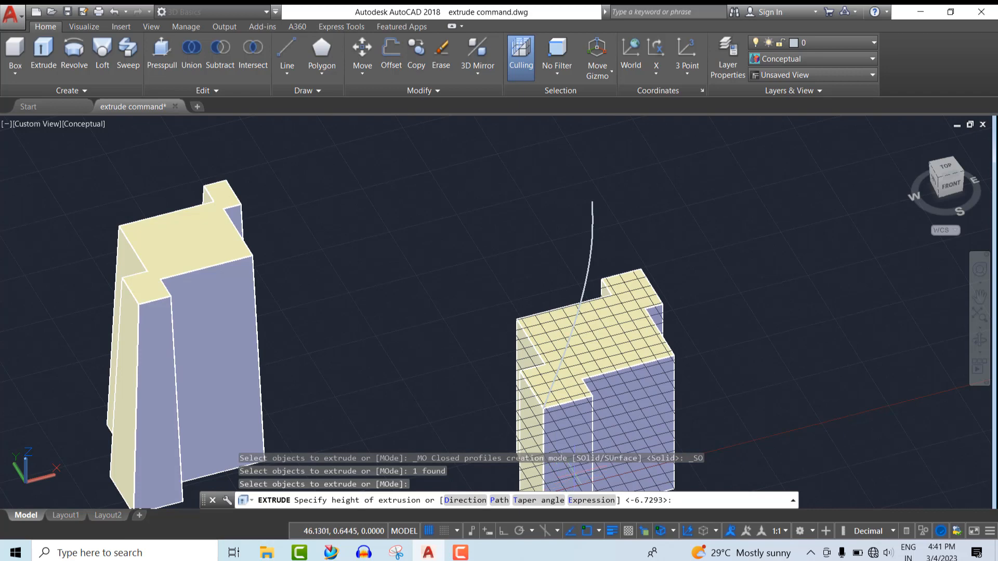
left_click(594, 501)
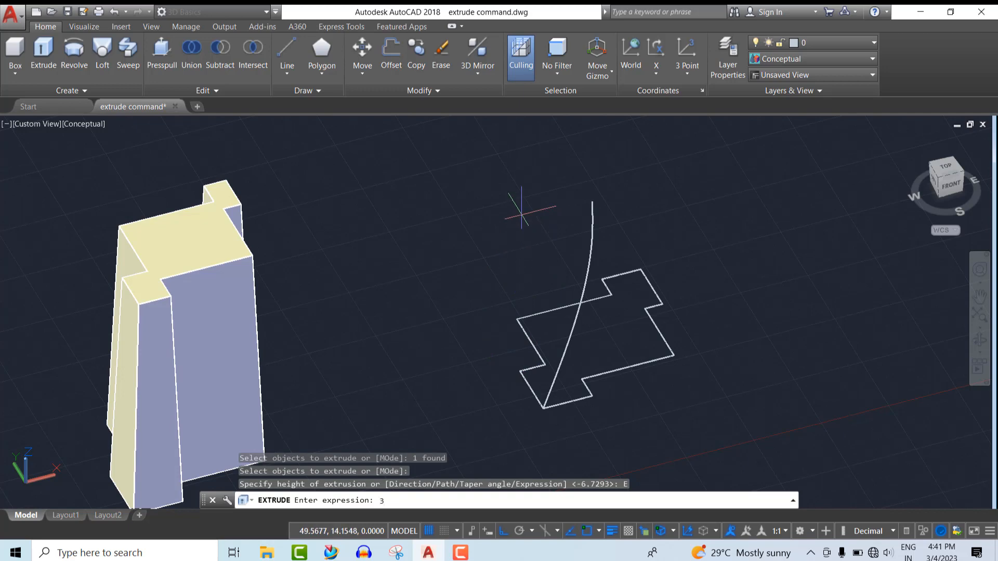
key("Return")
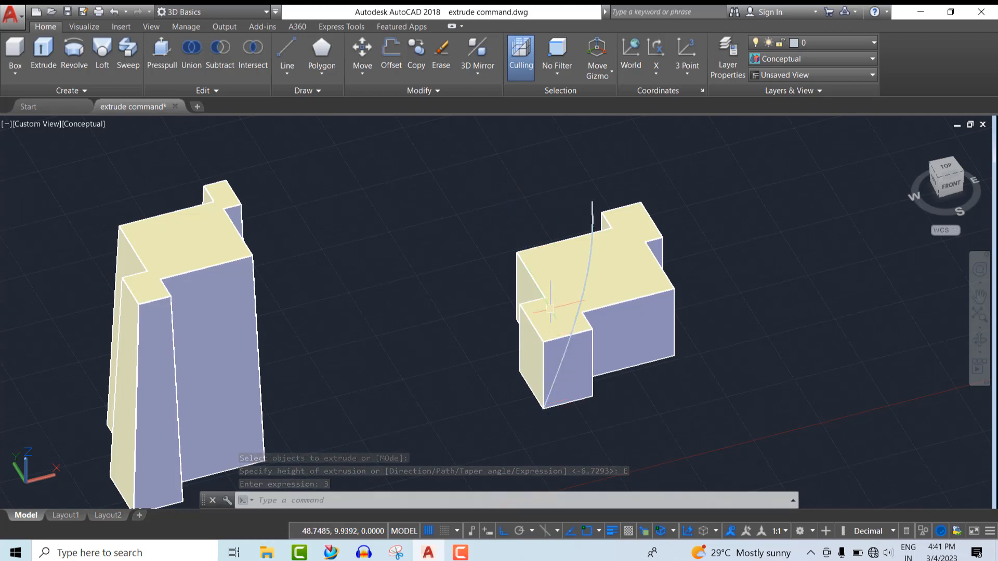
scroll(553, 310, "down", 4)
scroll(552, 310, "down", 1)
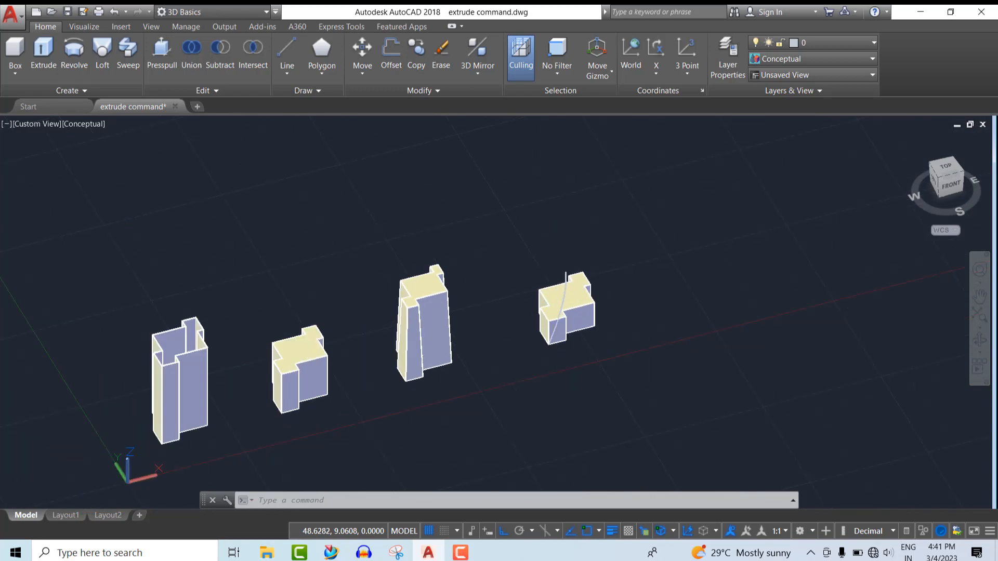
scroll(552, 310, "up", 3)
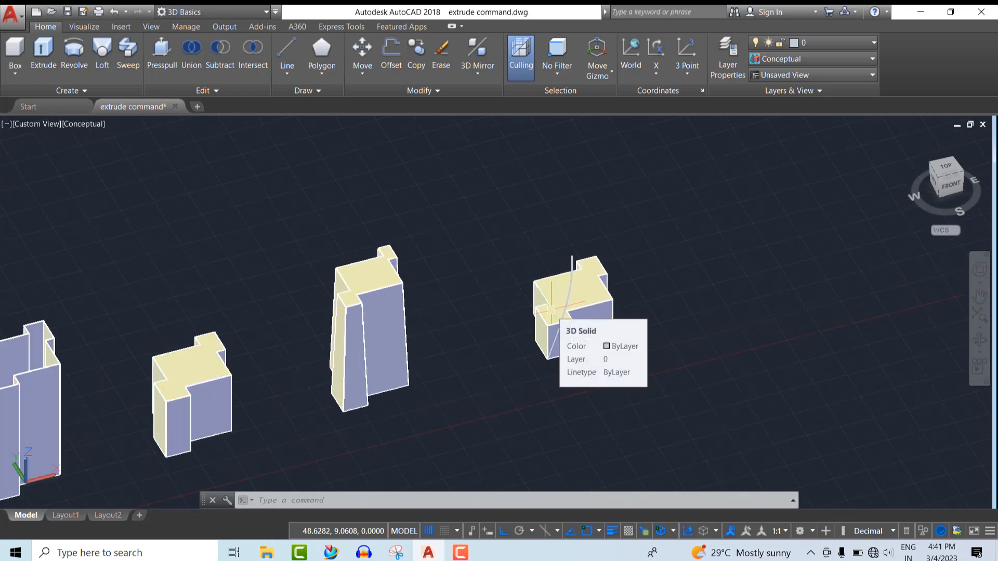
scroll(551, 310, "down", 2)
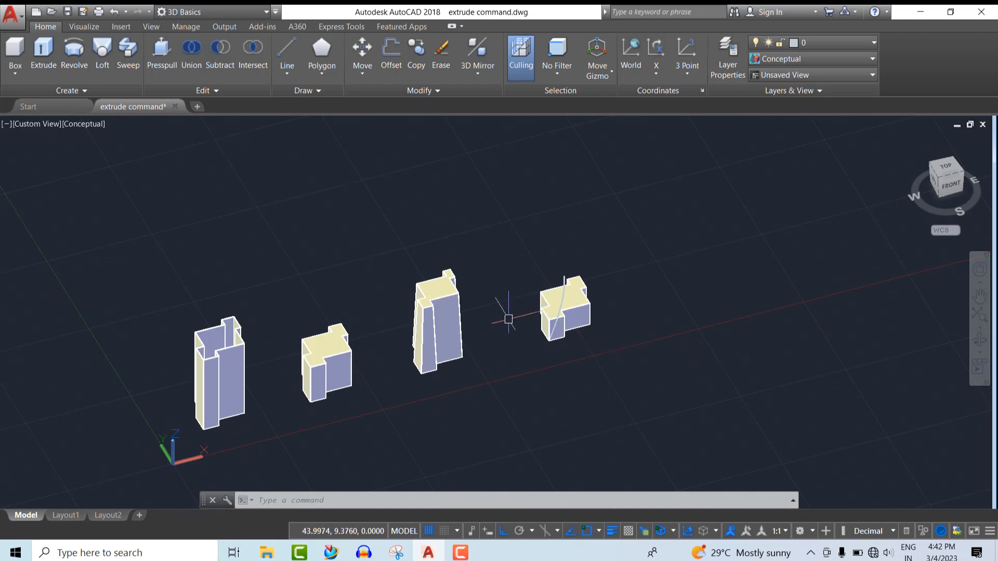
scroll(508, 318, "down", 2)
scroll(441, 396, "up", 2)
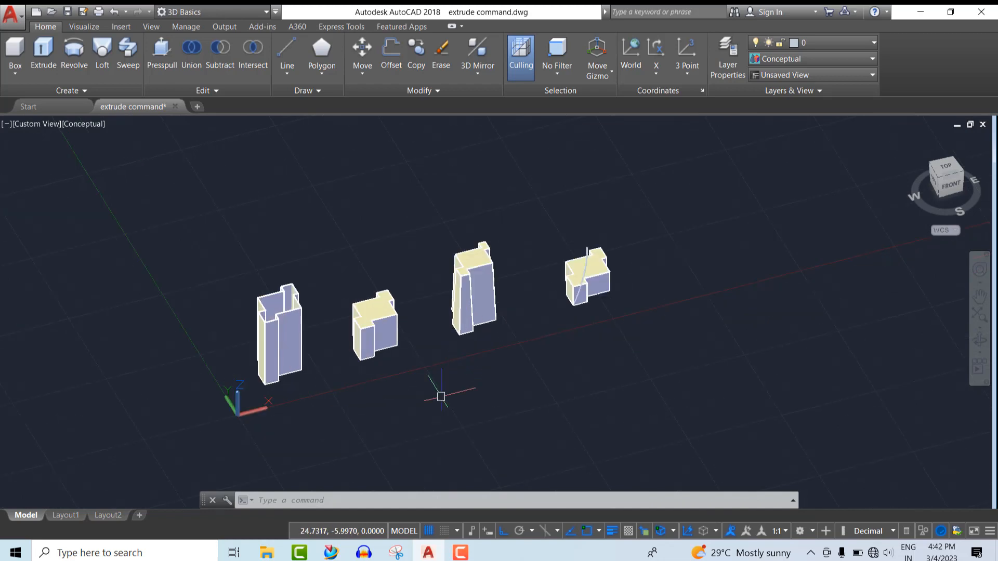